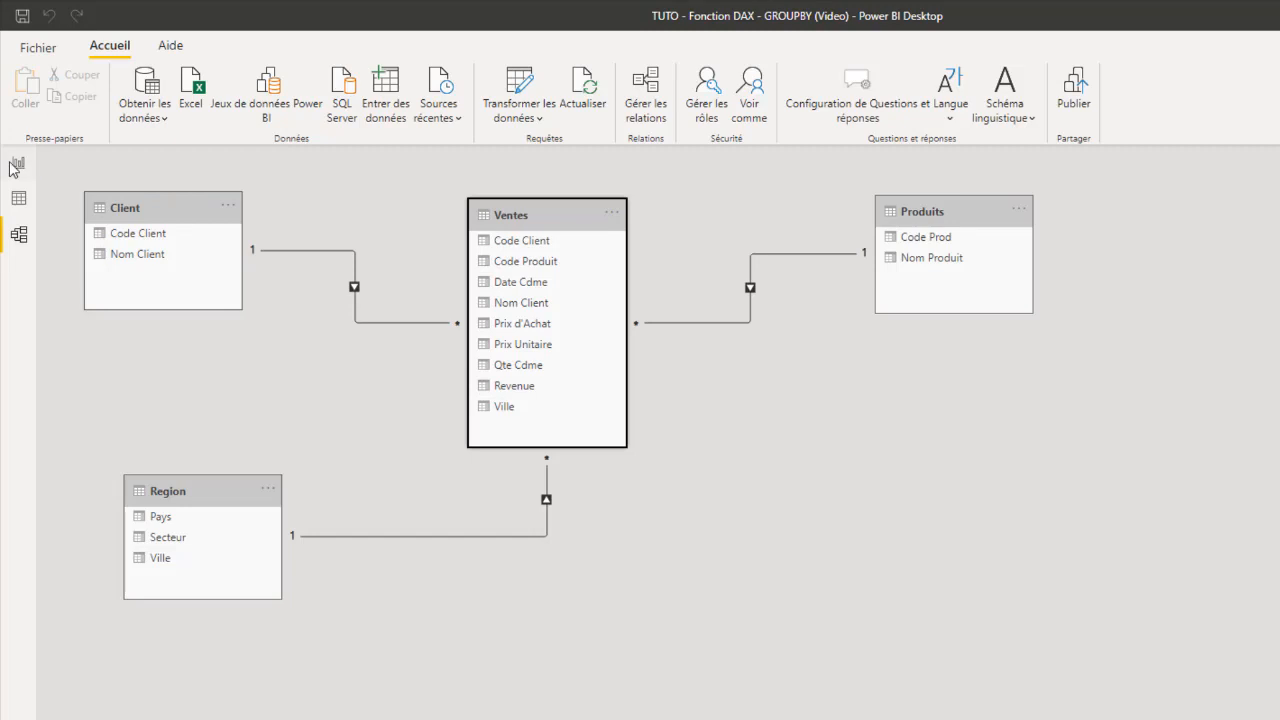
Display the Ventes table's data and start a new calculated table named "Ventes par Ville".
{"action": "left_click", "coordinate": [19, 198]}
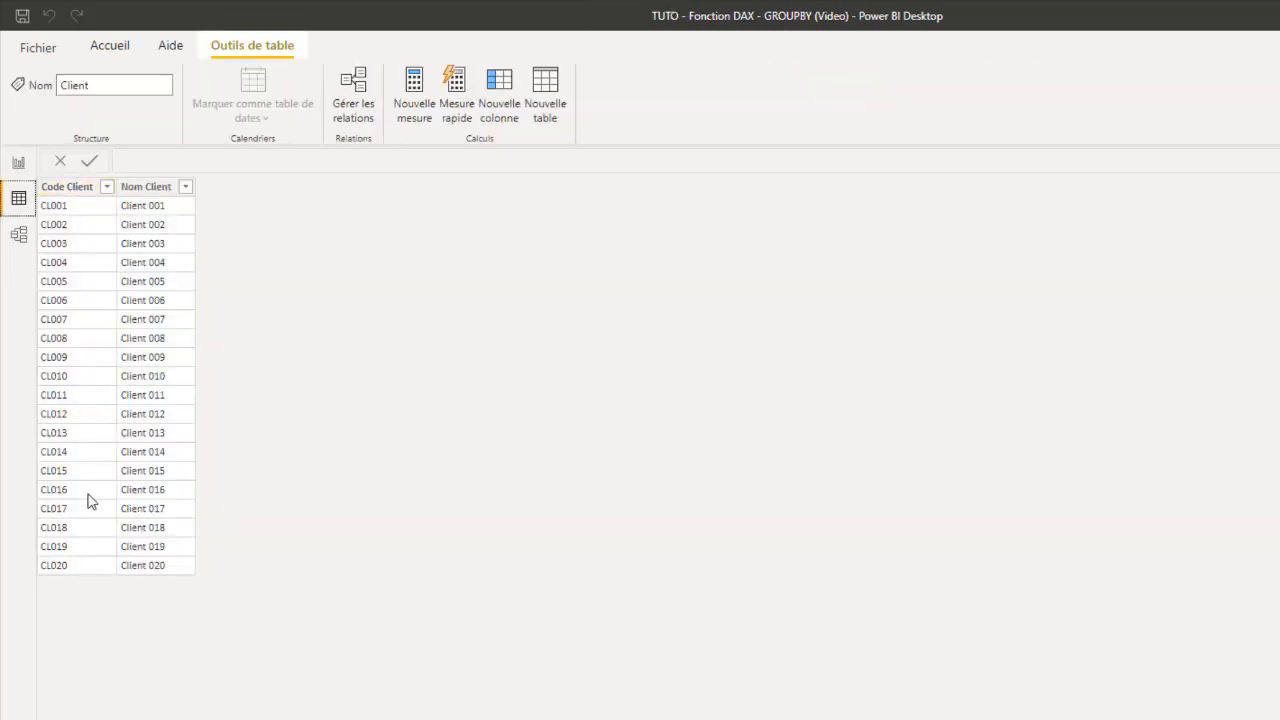
{"action": "left_click", "coordinate": [1278, 245]}
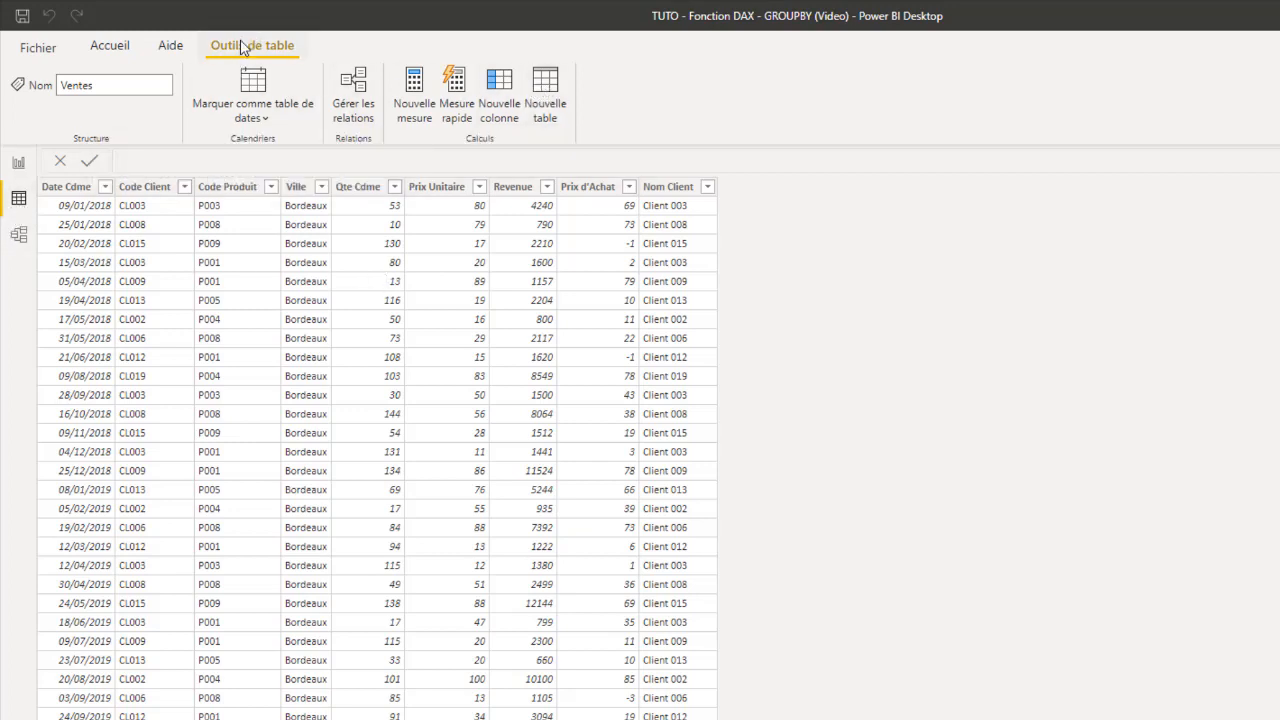
{"action": "left_click", "coordinate": [549, 89]}
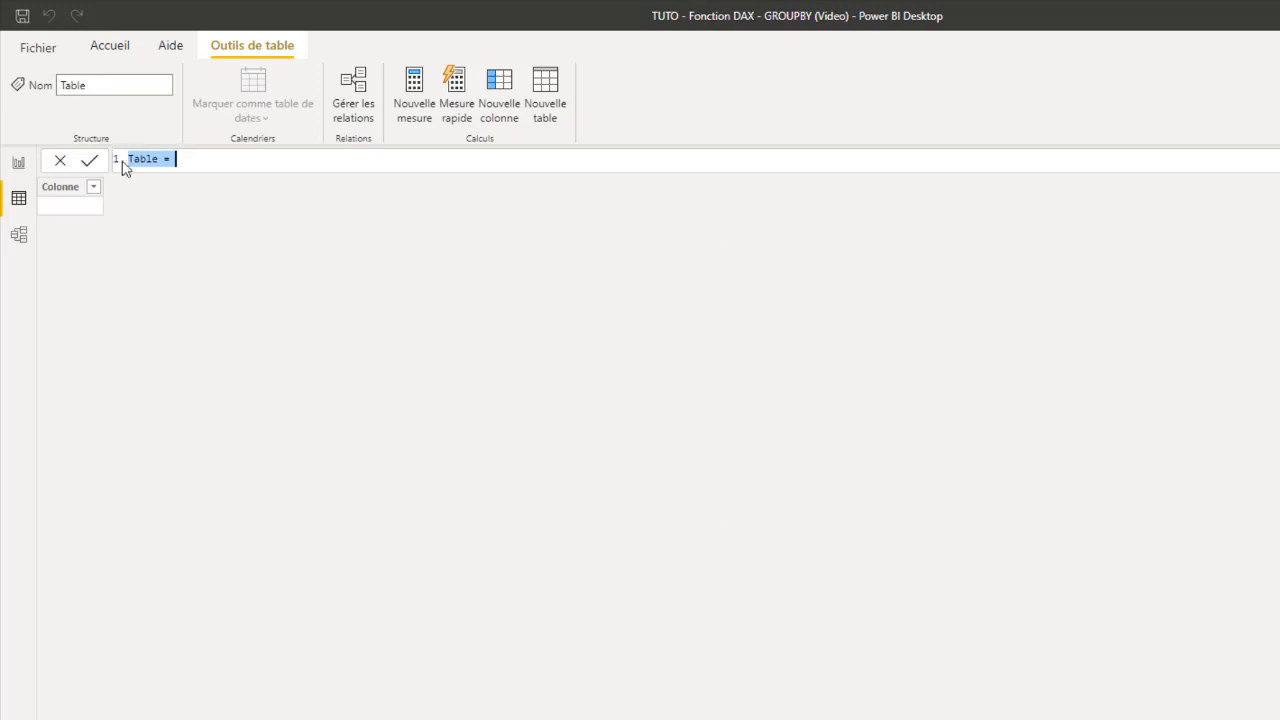
{"action": "left_click", "coordinate": [162, 158]}
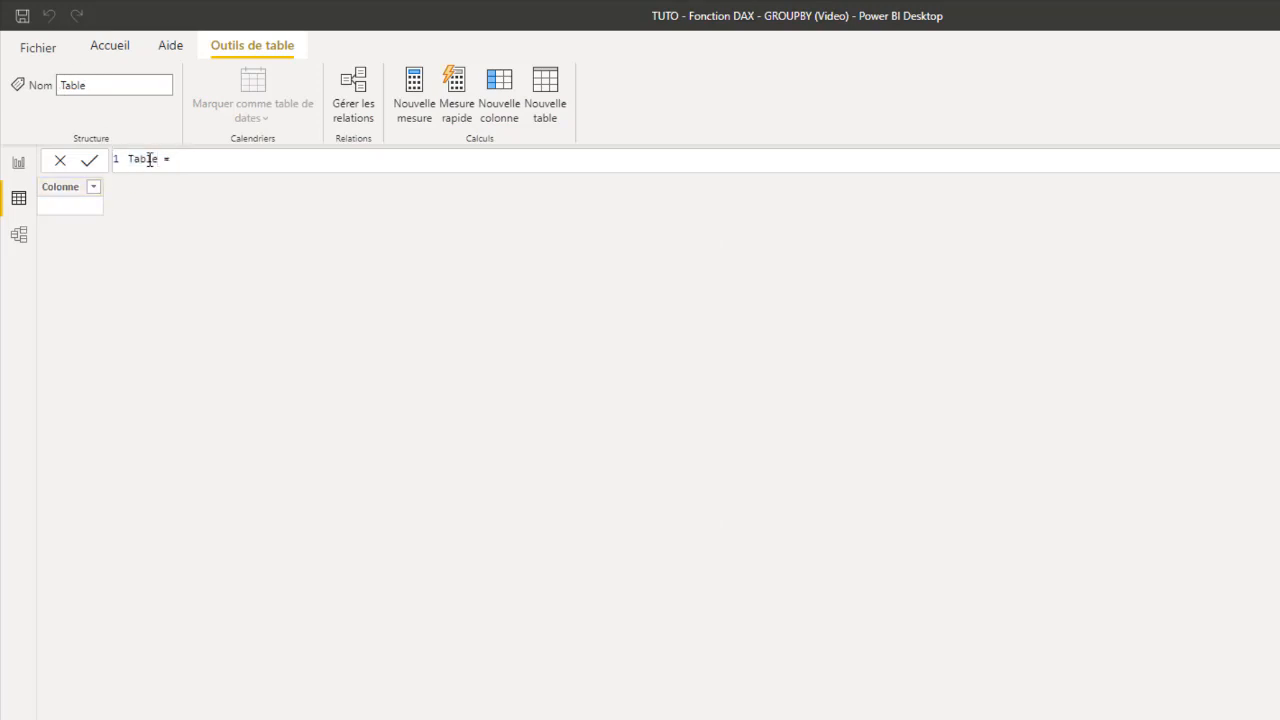
{"action": "left_click_drag", "start_coordinate": [158, 159], "coordinate": [129, 159]}
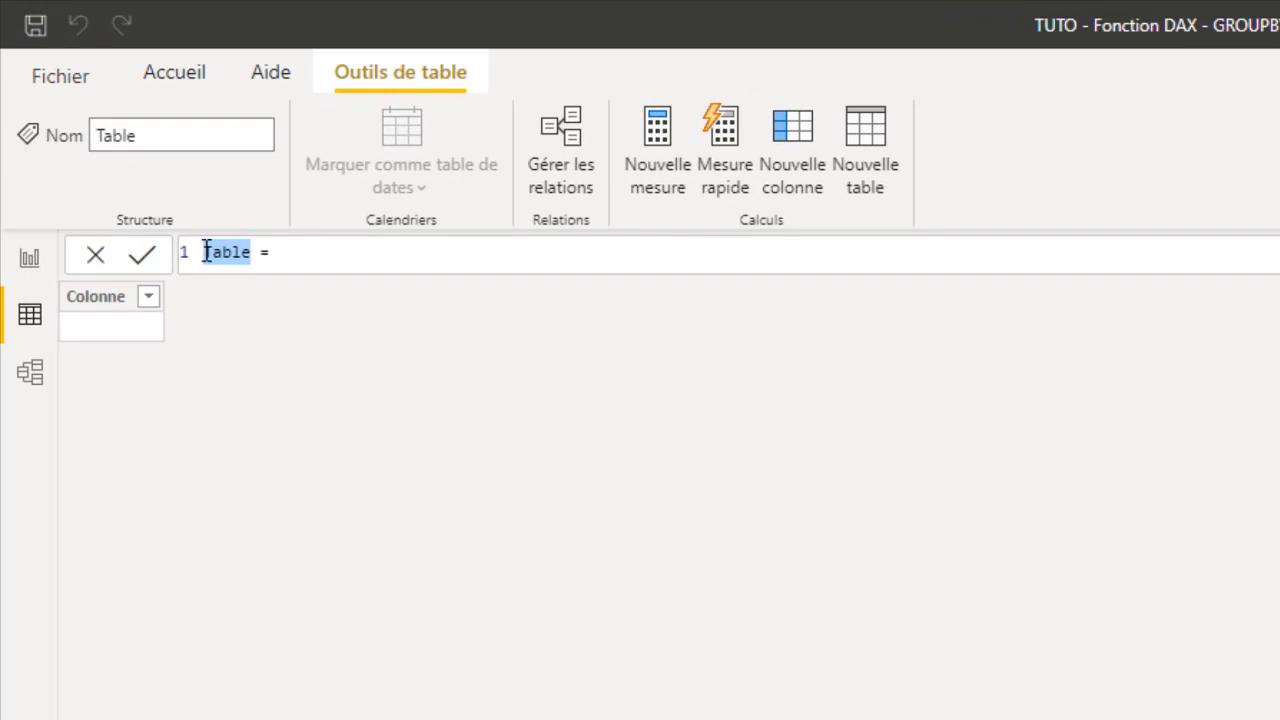
{"action": "type", "text": "Ventes "}
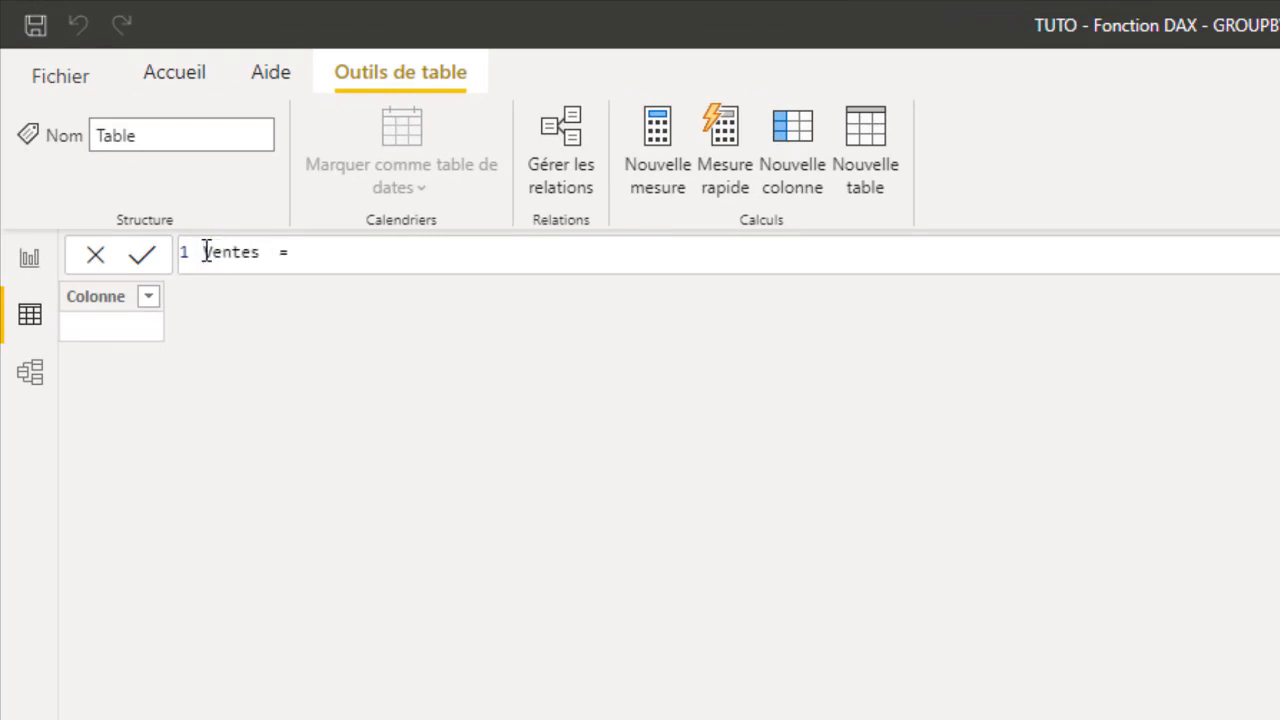
{"action": "type", "text": "par Ville"}
{"action": "left_click", "coordinate": [400, 254]}
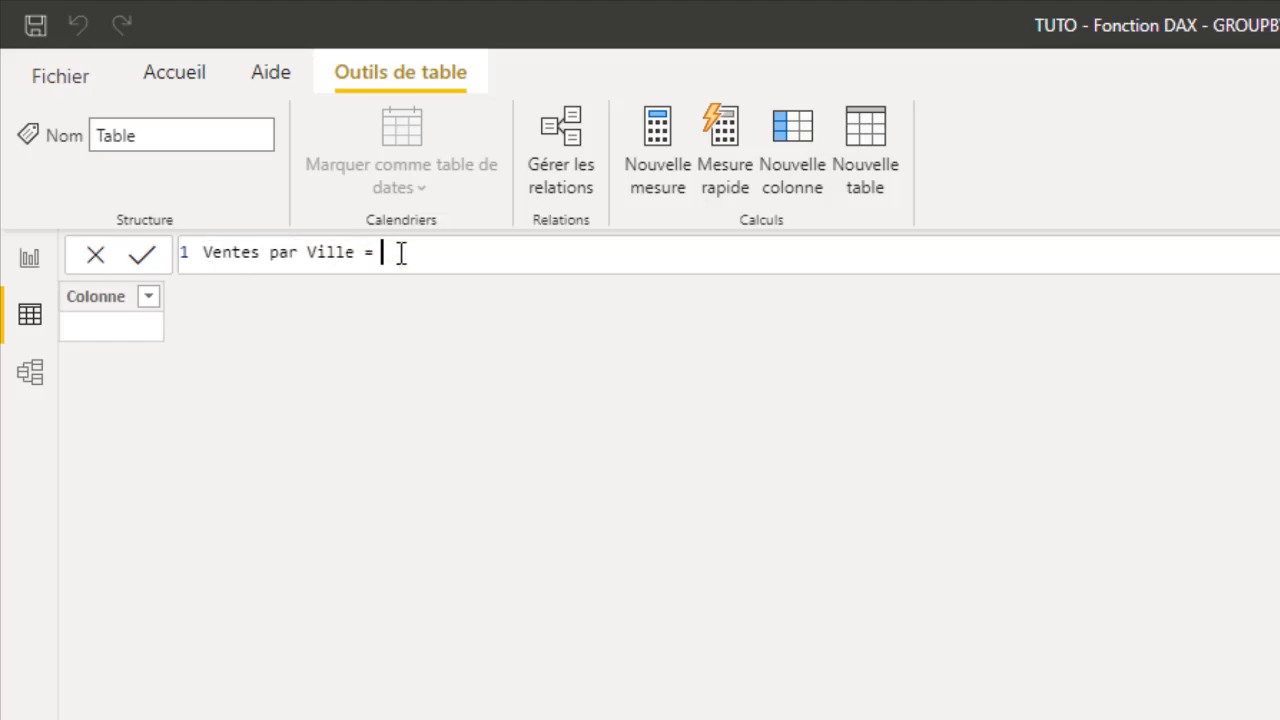
Begin the table formula on a new line with GROUPBY, using Ventes as the table to group.
{"action": "key", "text": "shift+Return"}
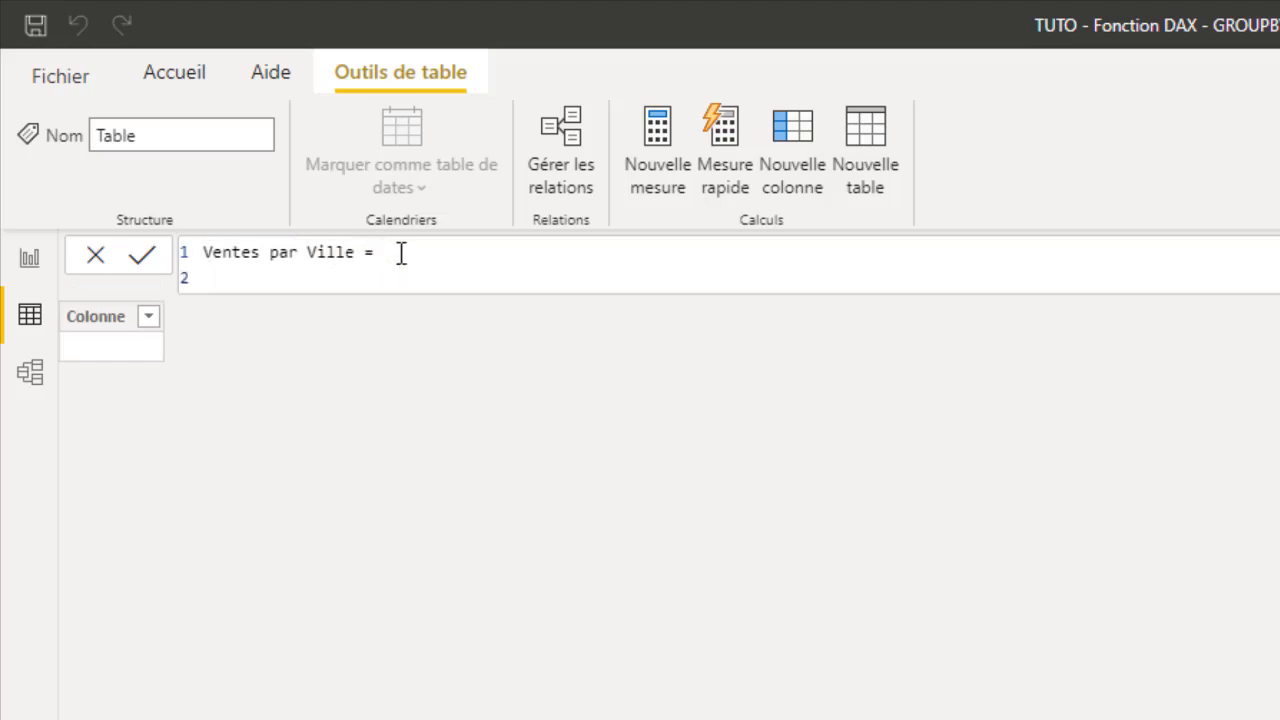
{"action": "key", "text": "Tab"}
{"action": "type", "text": "Grou"}
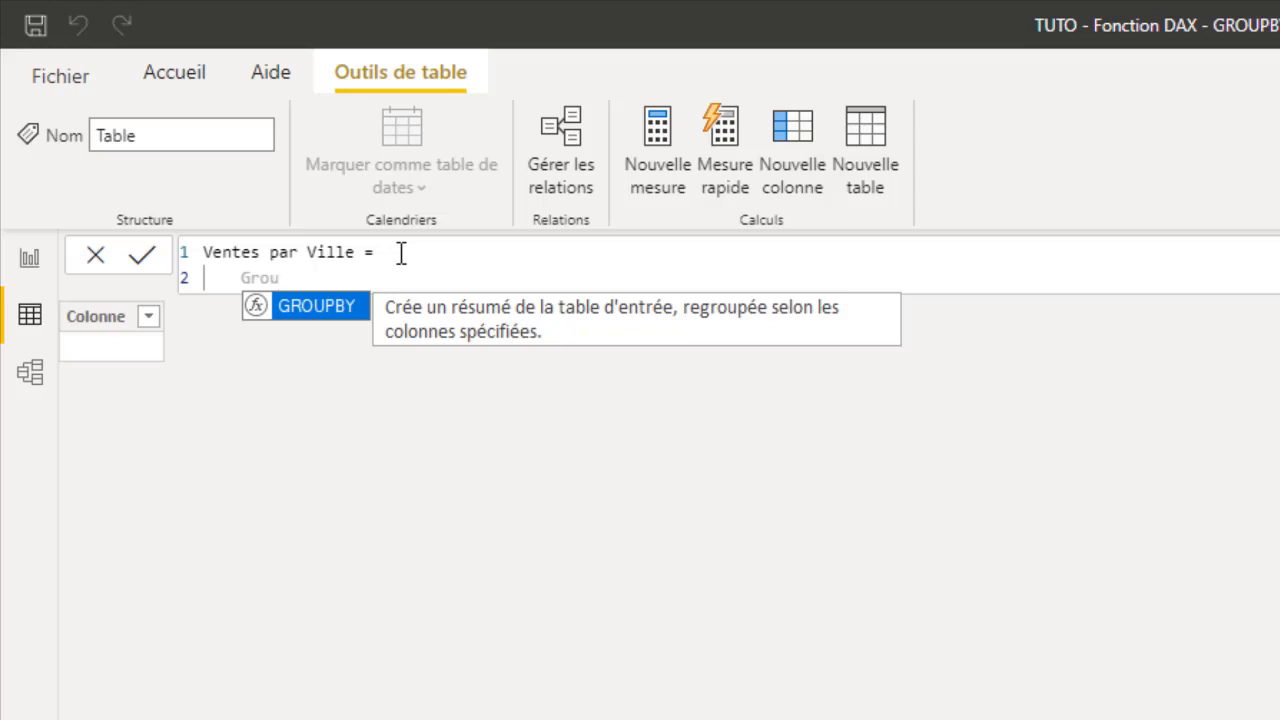
{"action": "key", "text": "Tab"}
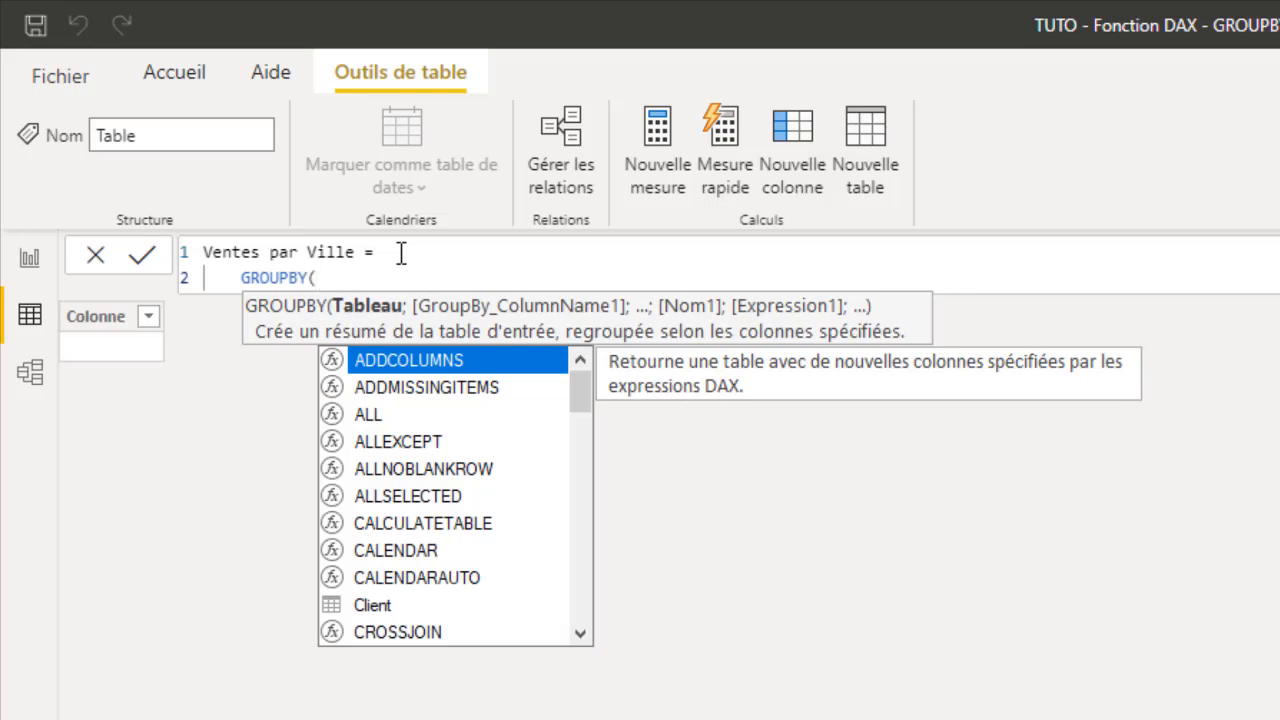
{"action": "type", "text": "ven"}
{"action": "key", "text": "Tab"}
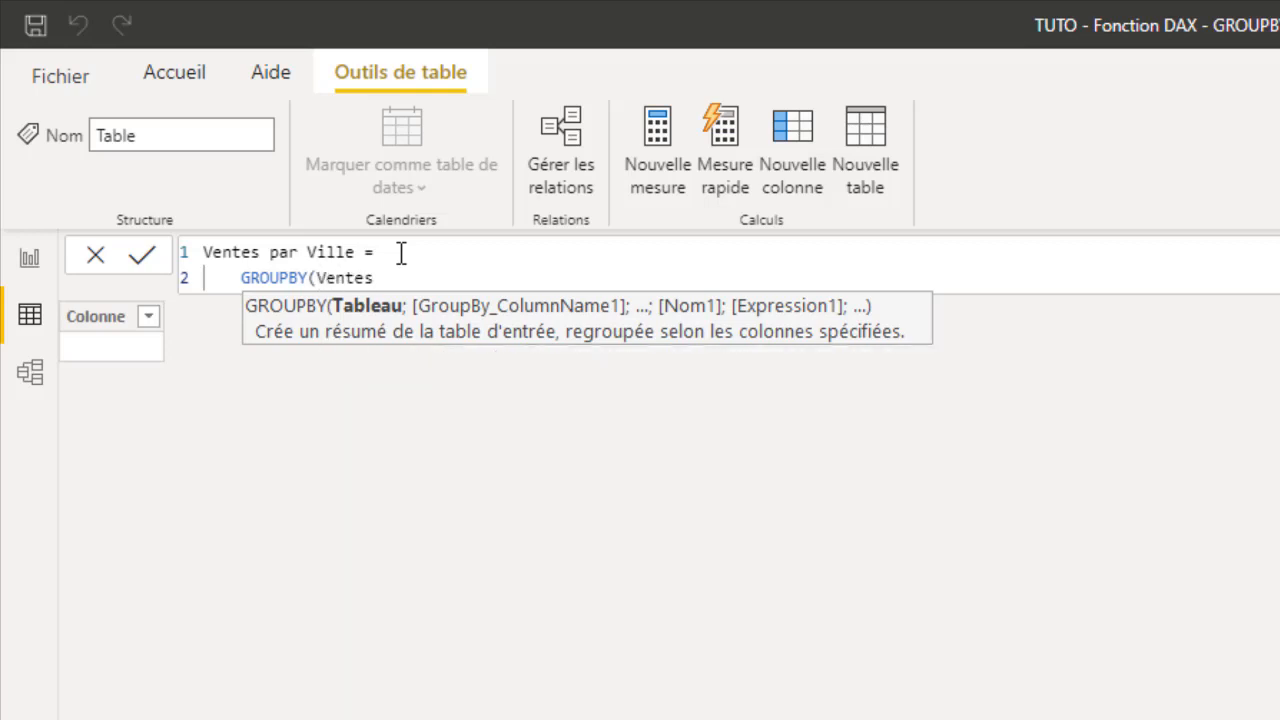
{"action": "type", "text": ";"}
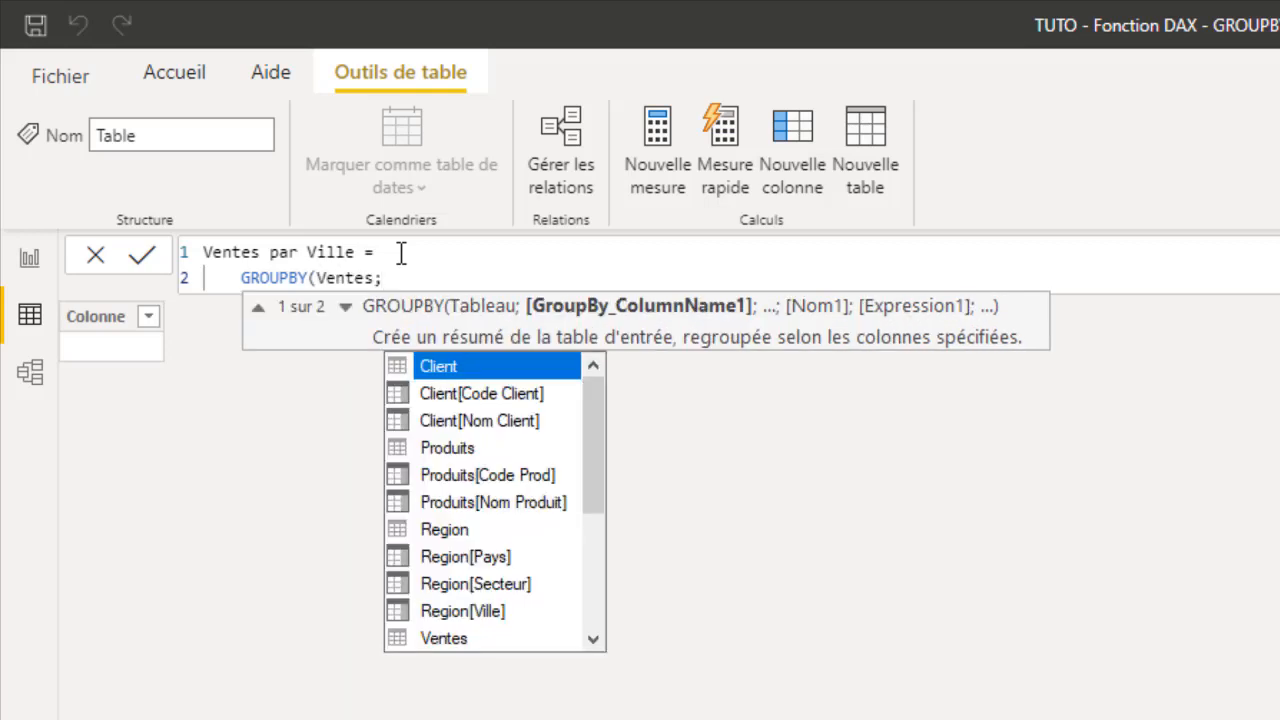
{"action": "key", "text": "shift+Return"}
{"action": "type", "text": "Client"}
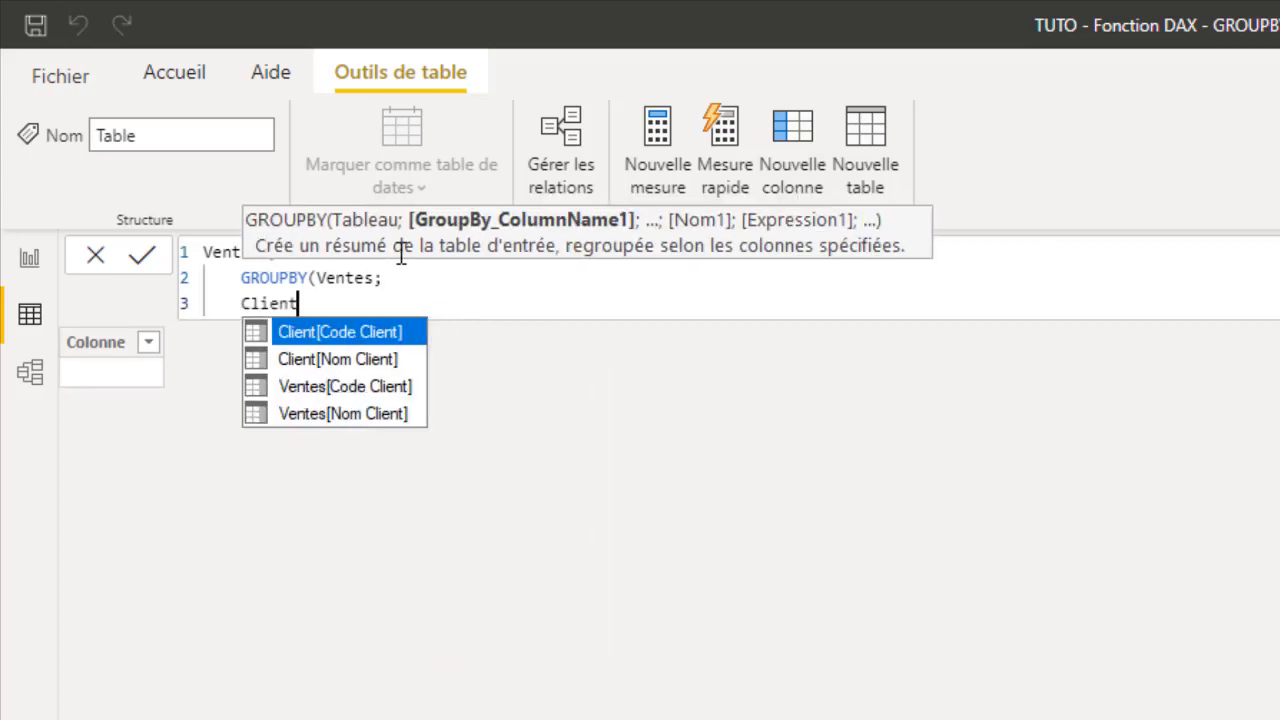
{"action": "key", "text": "BackSpace"}
{"action": "key", "text": "BackSpace"}
{"action": "key", "text": "BackSpace"}
{"action": "key", "text": "BackSpace"}
{"action": "key", "text": "BackSpace"}
{"action": "key", "text": "BackSpace"}
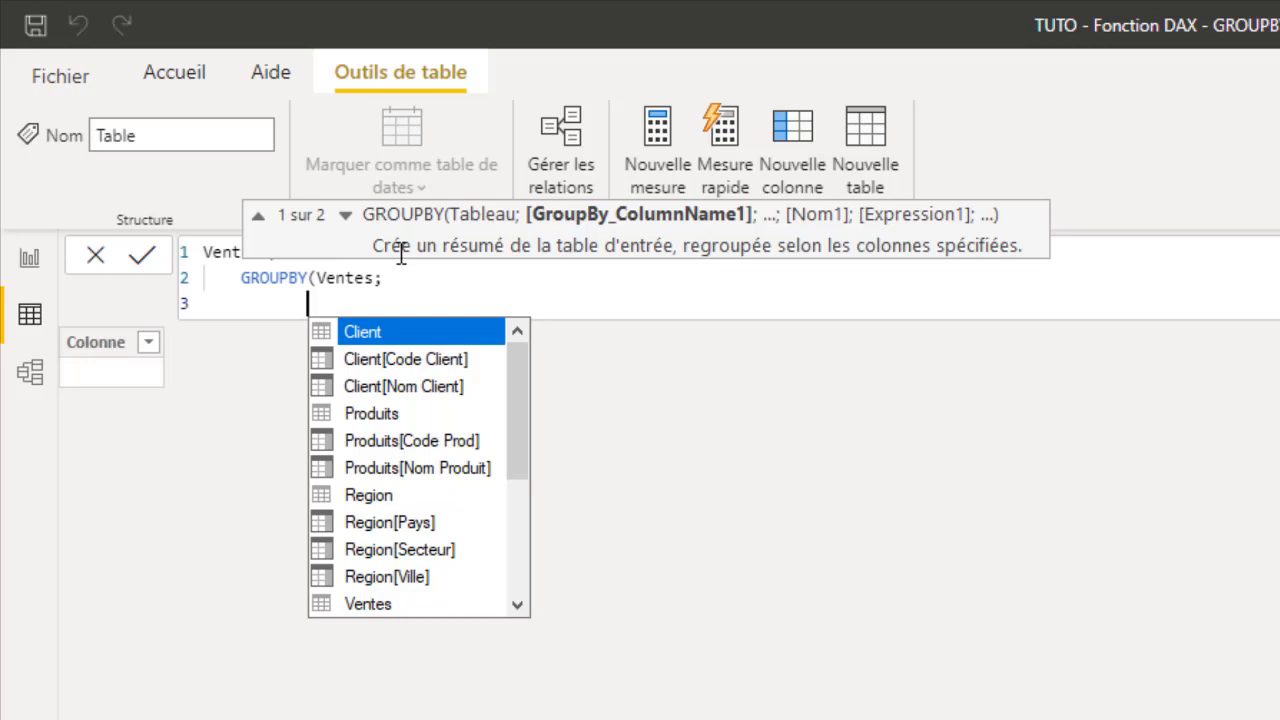
Add Ventes[Ville] as the grouping column of GROUPBY and start a new line after it.
{"action": "type", "text": "vil"}
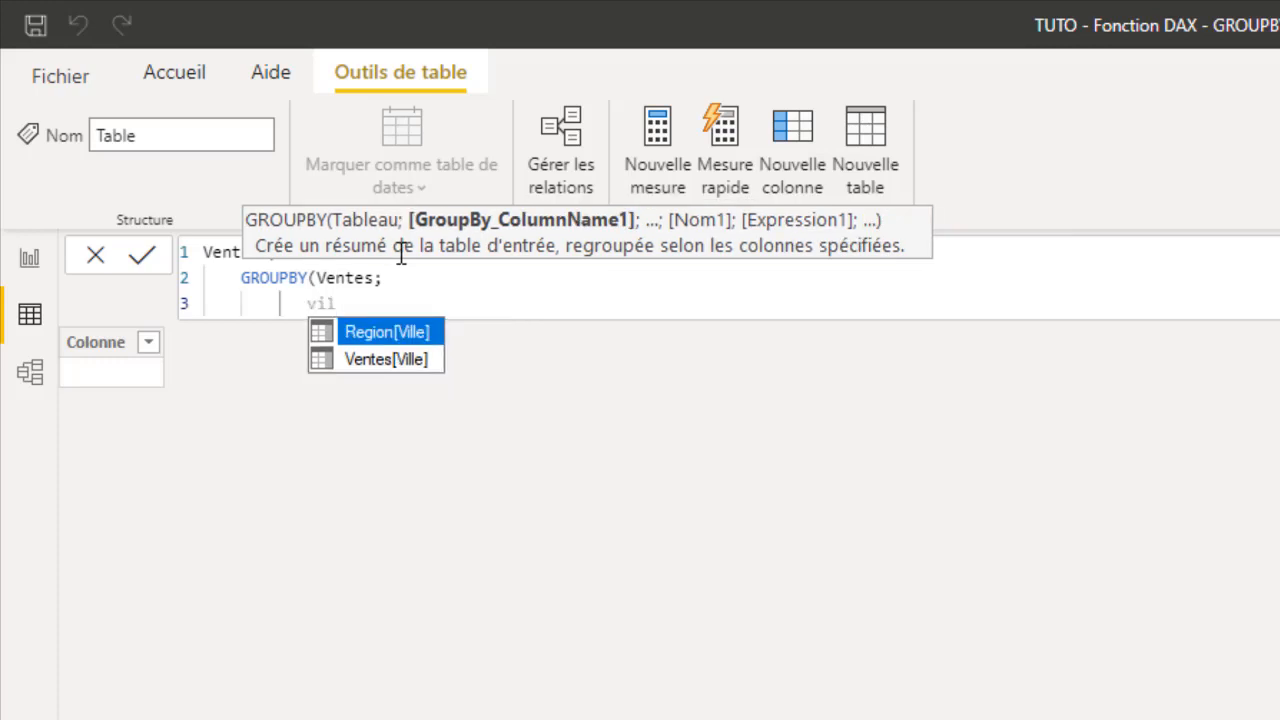
{"action": "double_click", "coordinate": [383, 359]}
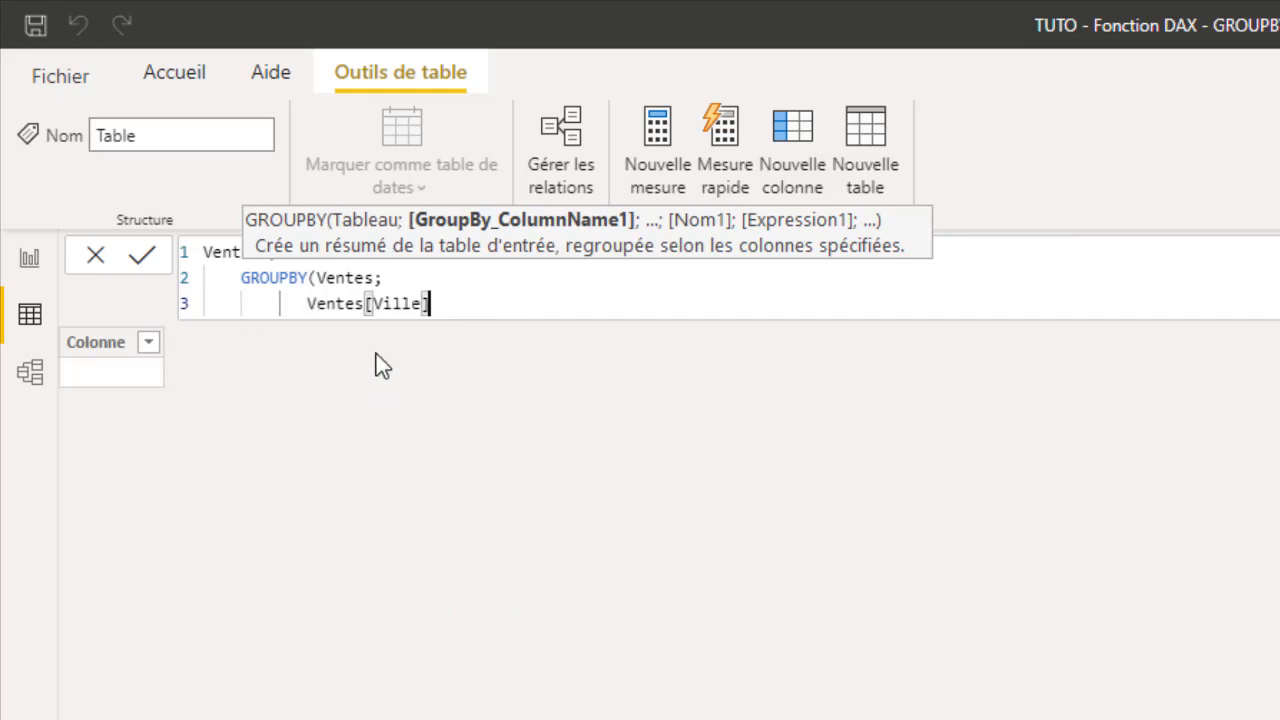
{"action": "type", "text": ";"}
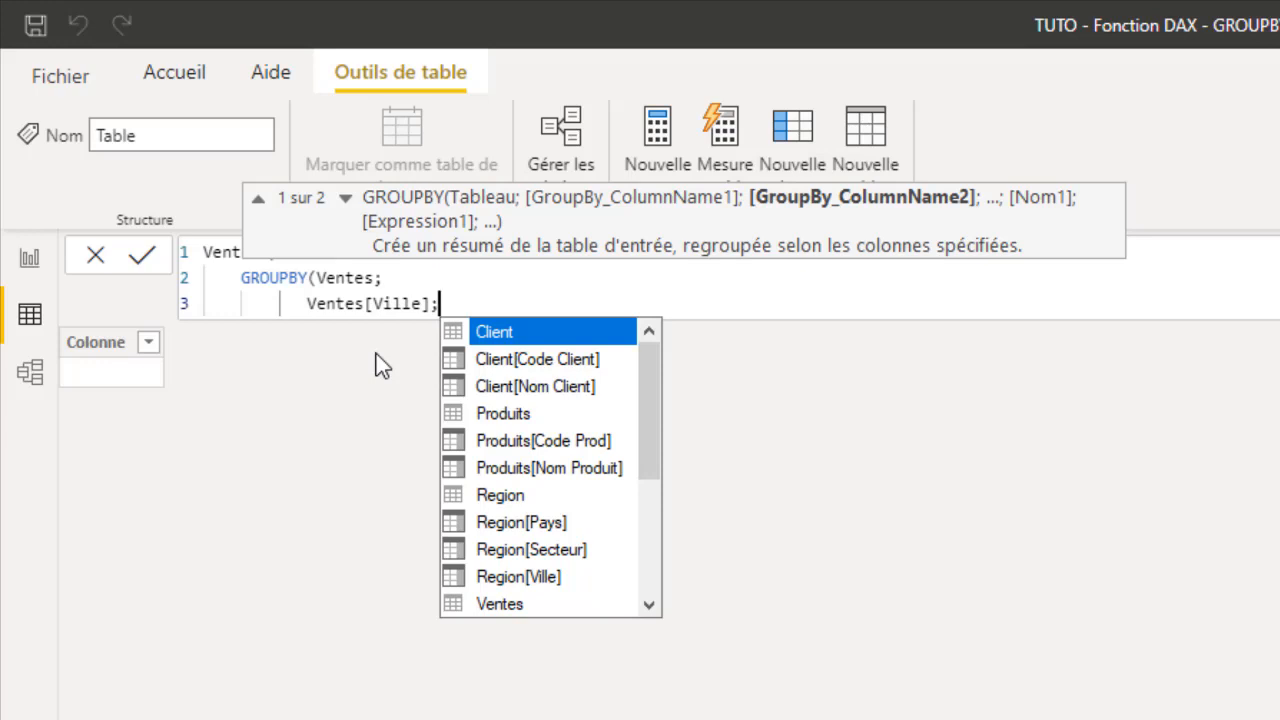
{"action": "key", "text": "shift+Return"}
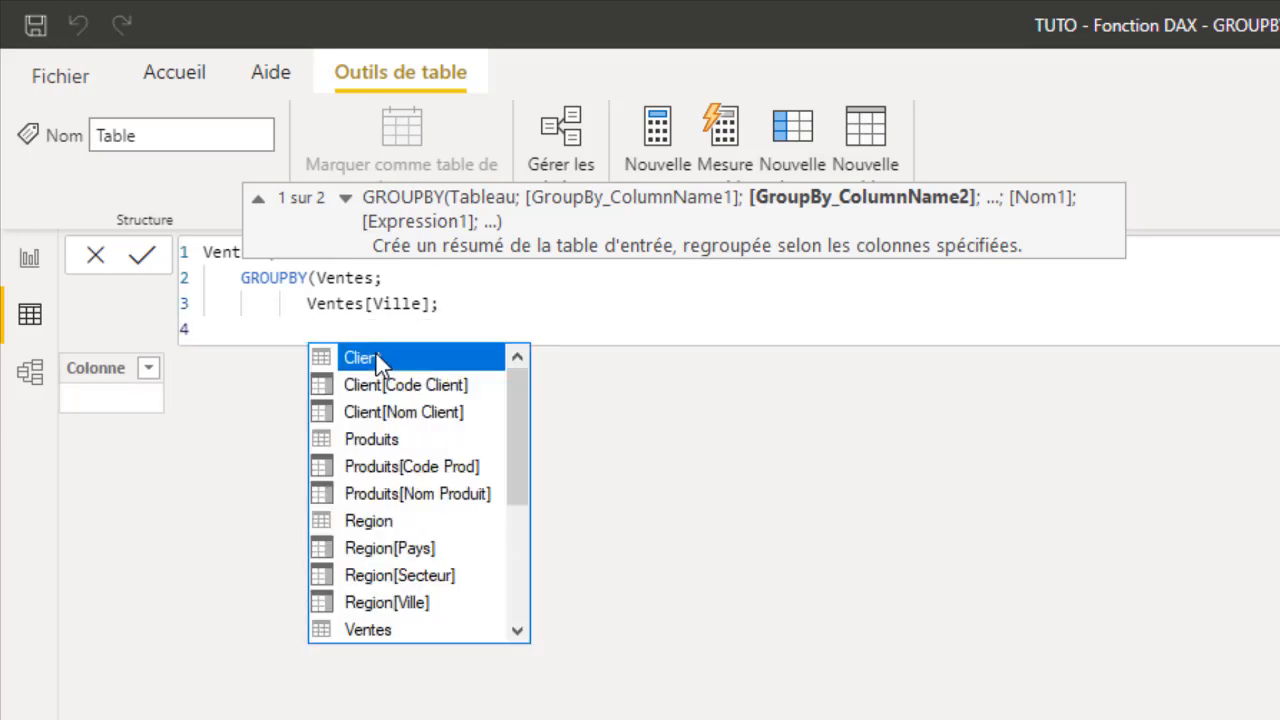
Add a "Revenue" column calculated with SUM(Ventes[Revenue]), then close GROUPBY and validate the formula.
{"action": "type", "text": "\""}
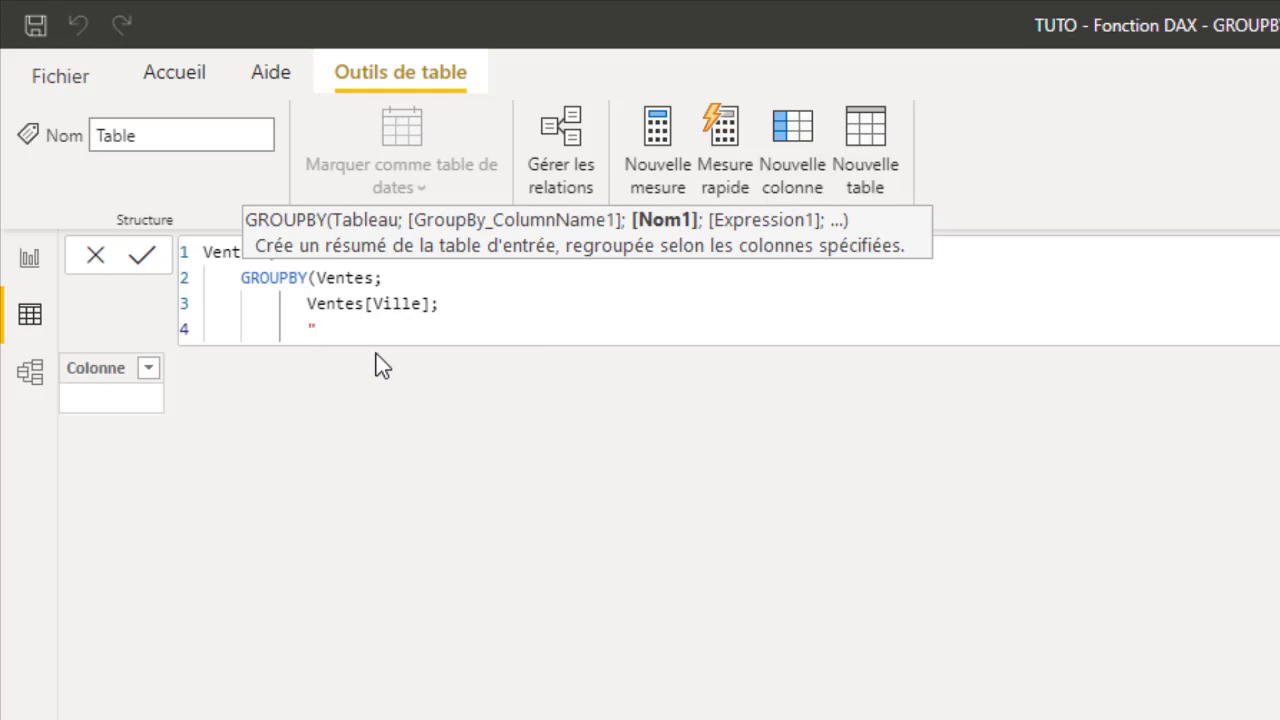
{"action": "type", "text": "Revenue\";"}
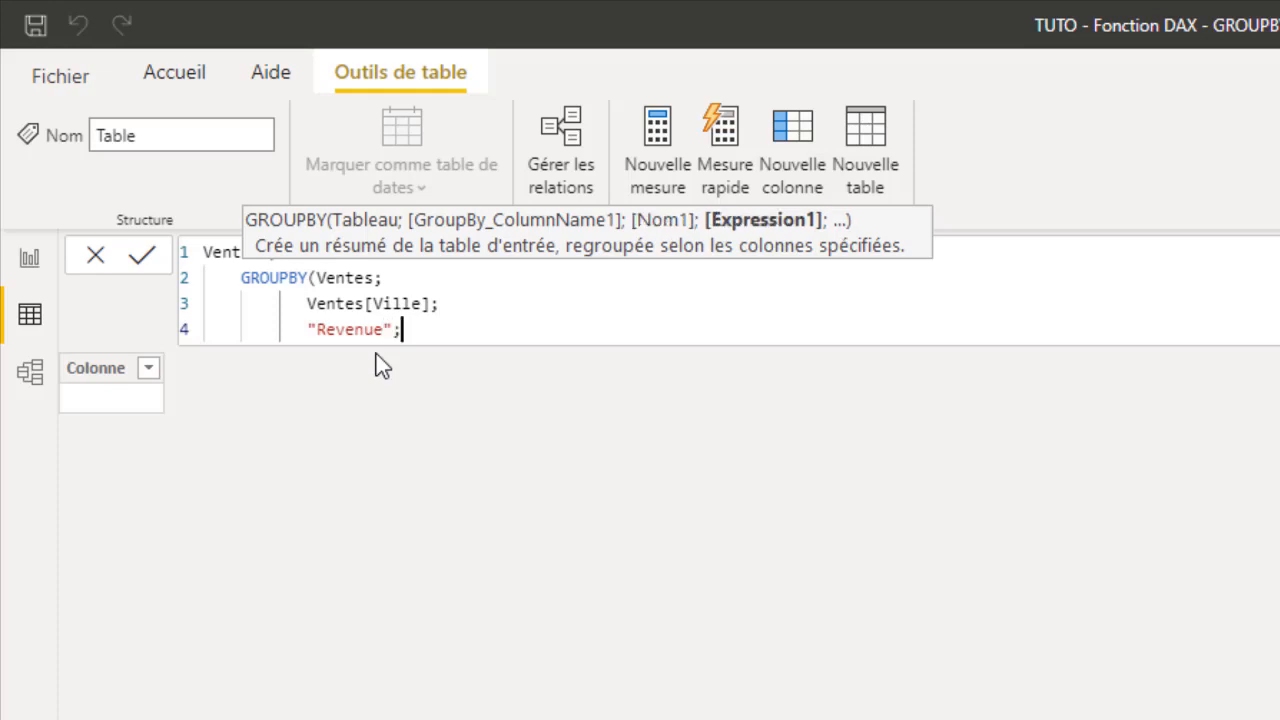
{"action": "type", "text": "SU"}
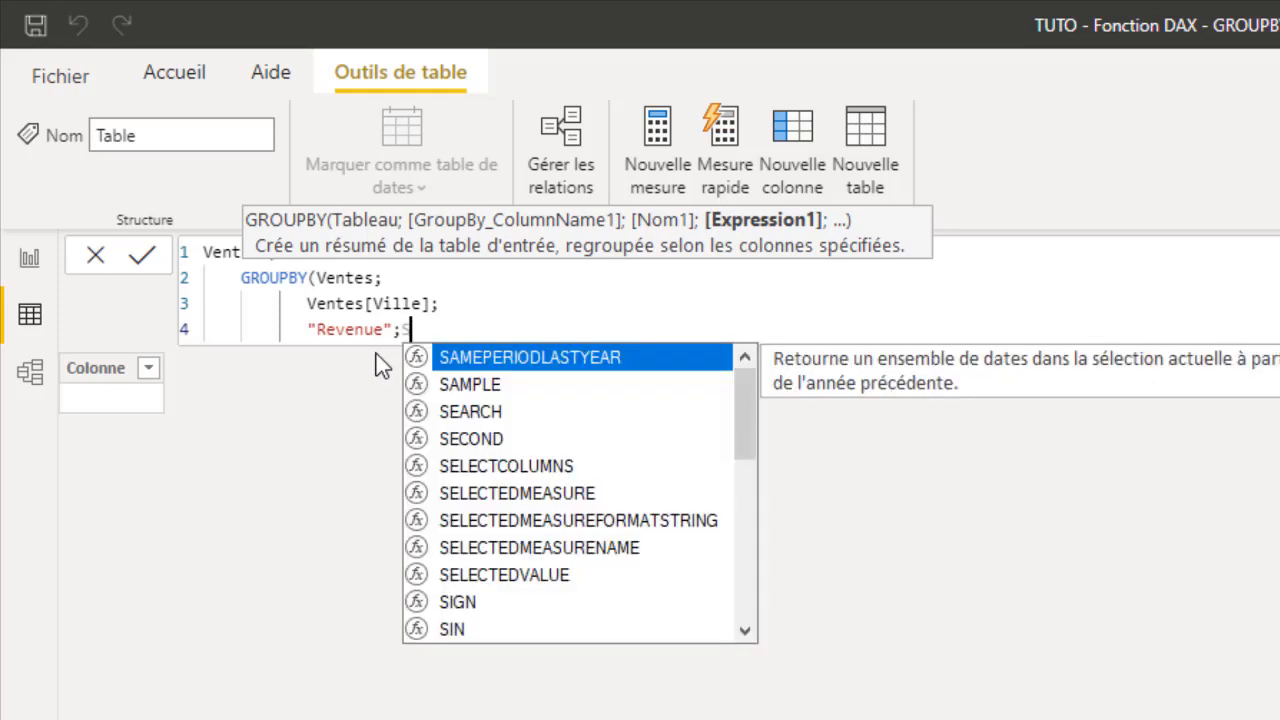
{"action": "key", "text": "BackSpace"}
{"action": "type", "text": "U"}
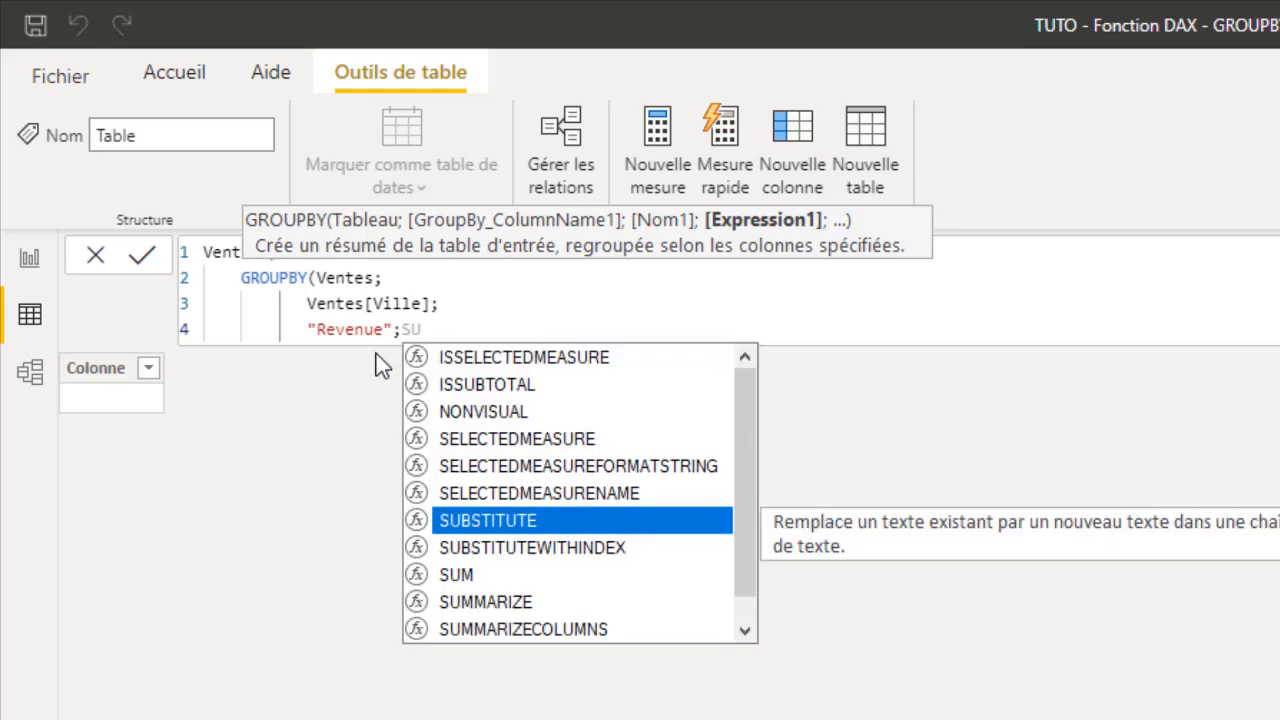
{"action": "type", "text": "M("}
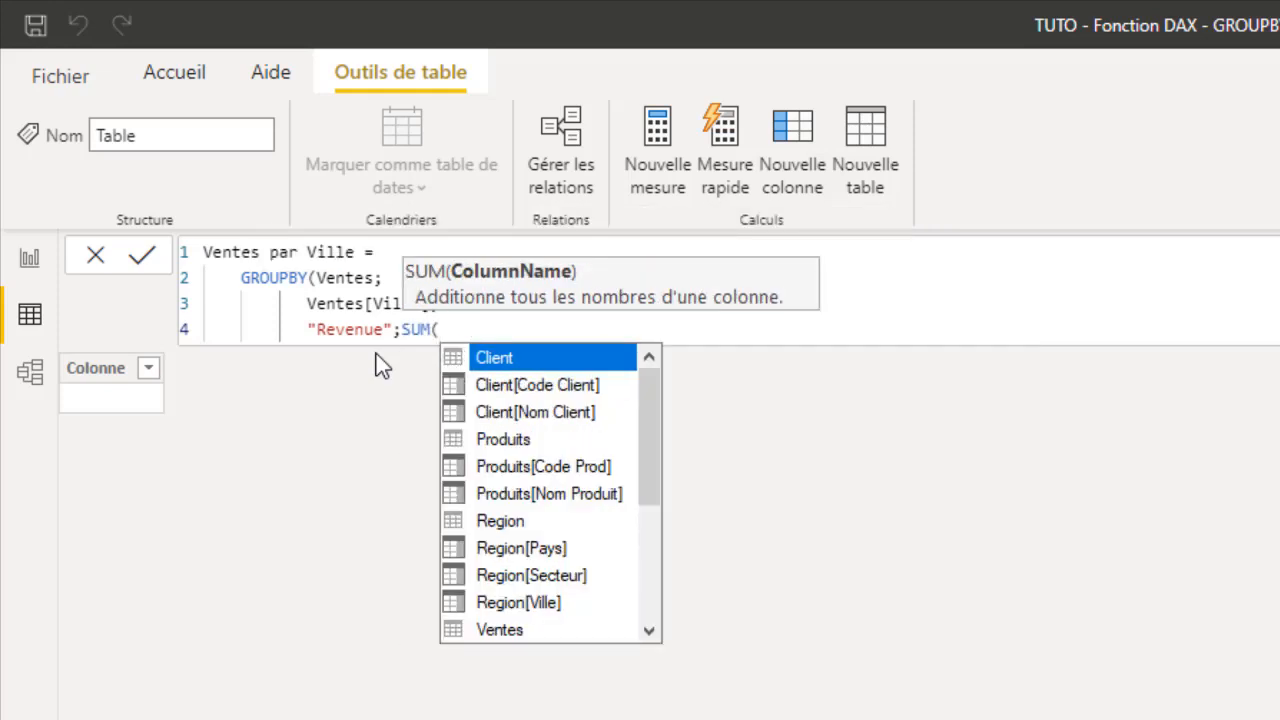
{"action": "type", "text": "ven"}
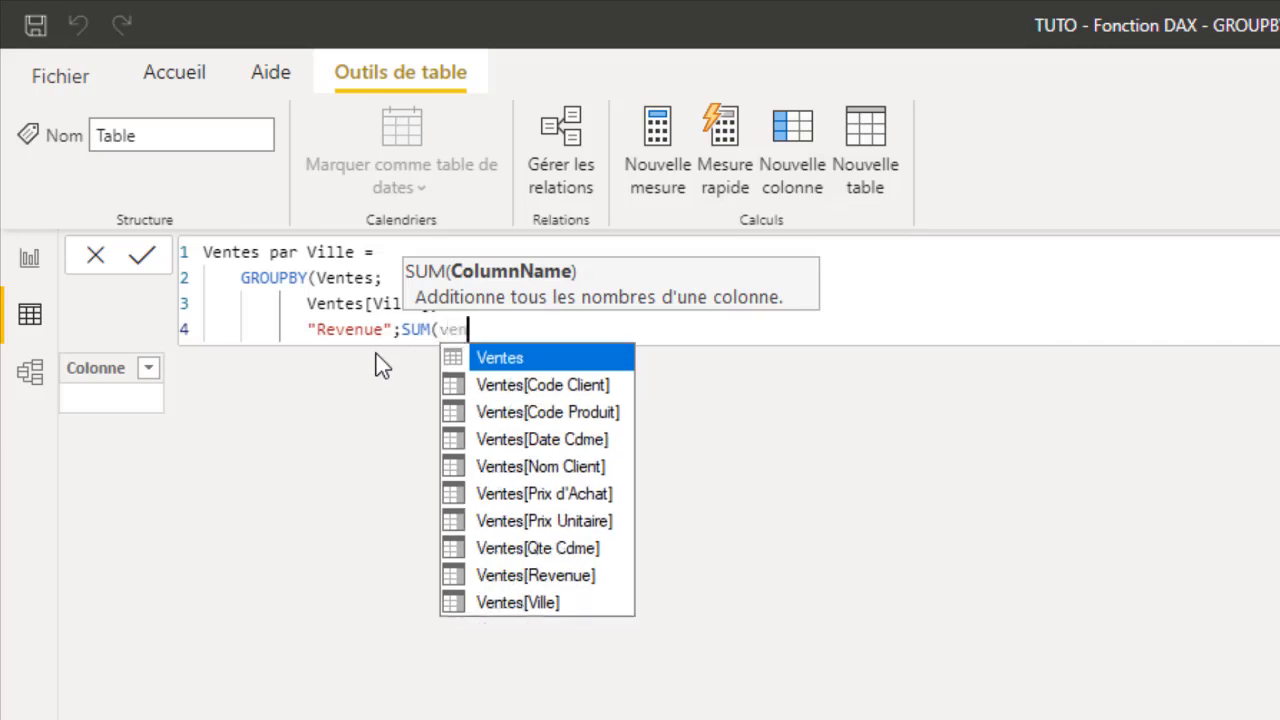
{"action": "left_click", "coordinate": [551, 577]}
{"action": "type", "text": ")"}
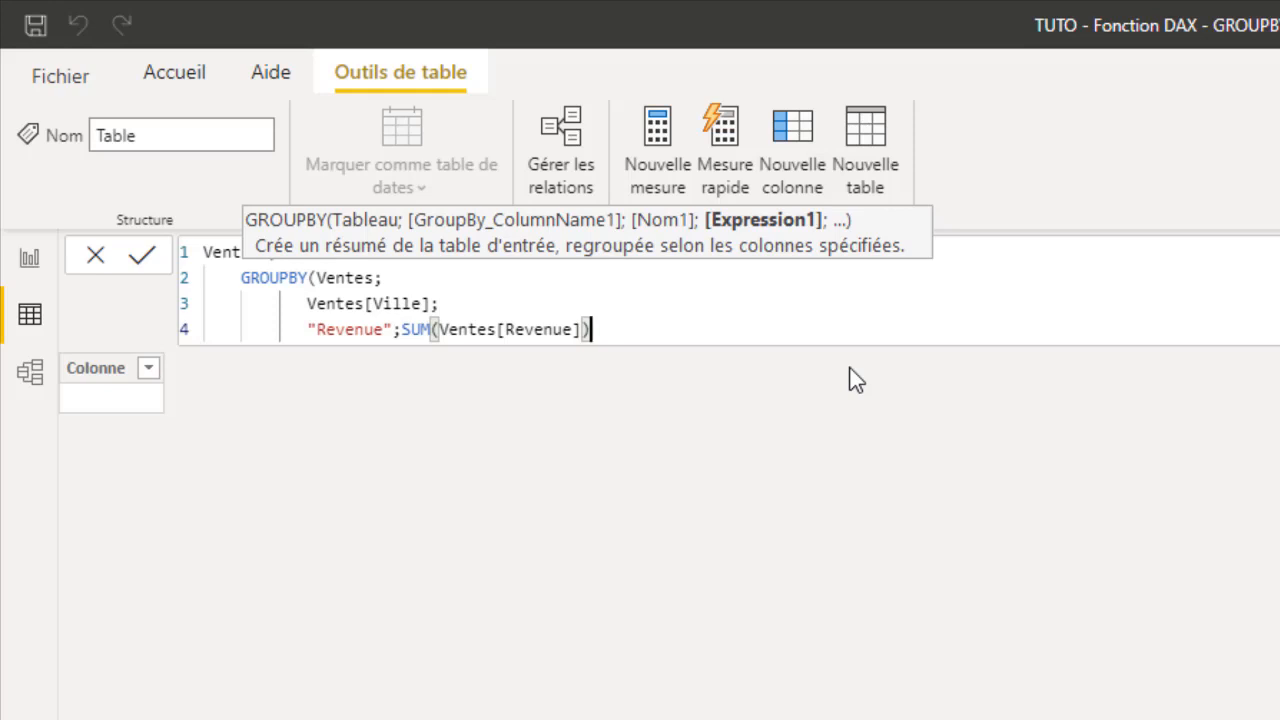
{"action": "key", "text": "Return"}
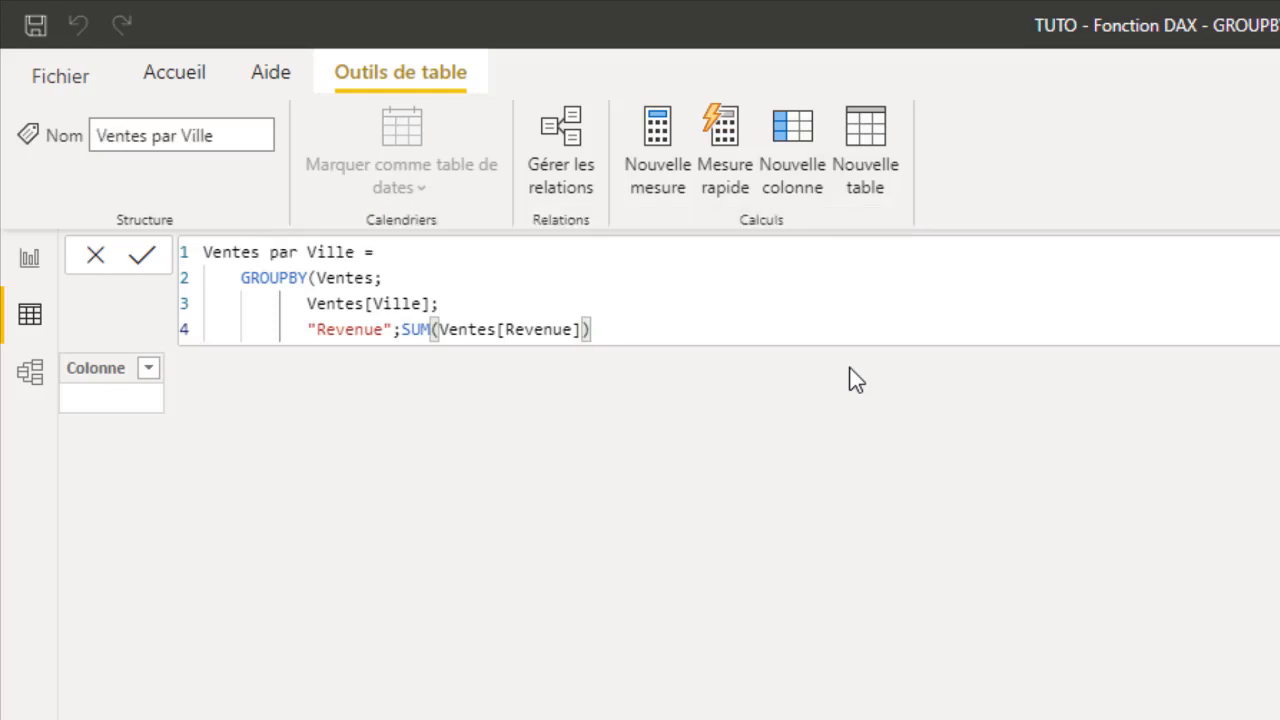
{"action": "type", "text": ")"}
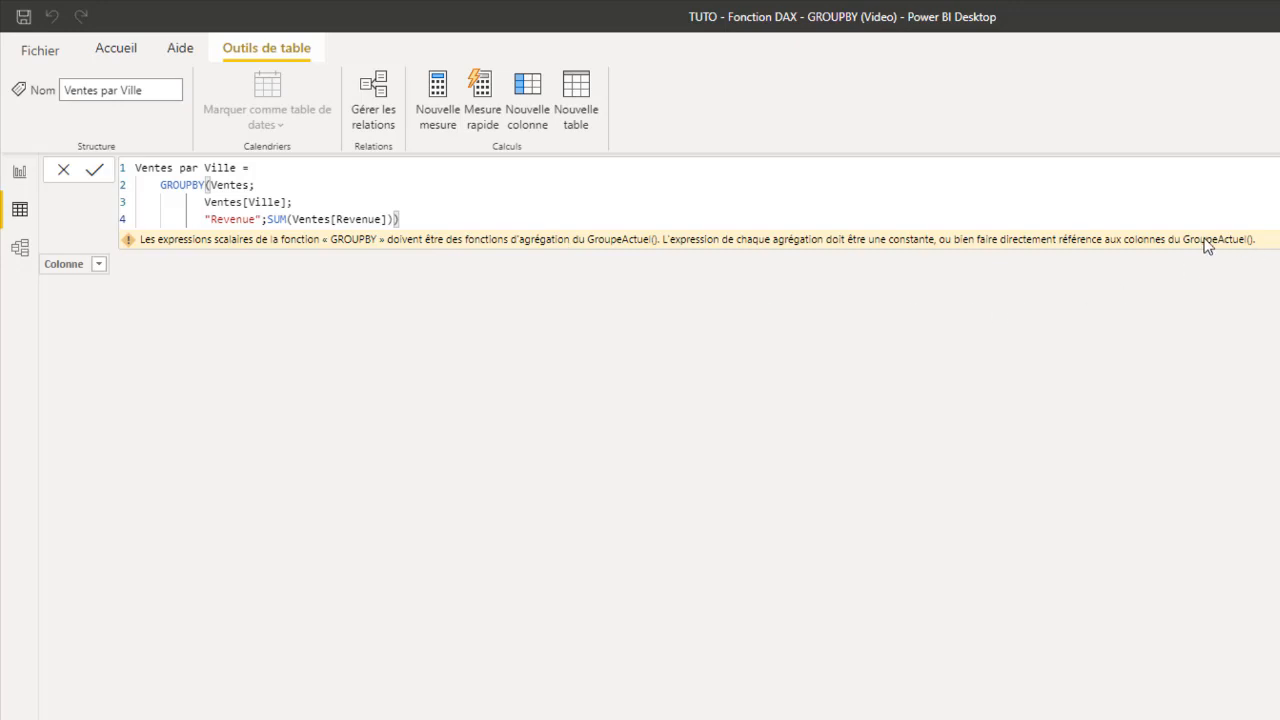
Change the Revenue expression to SUMX(Ventes;Ventes[Revenue]).
{"action": "left_click", "coordinate": [289, 218]}
{"action": "type", "text": "X"}
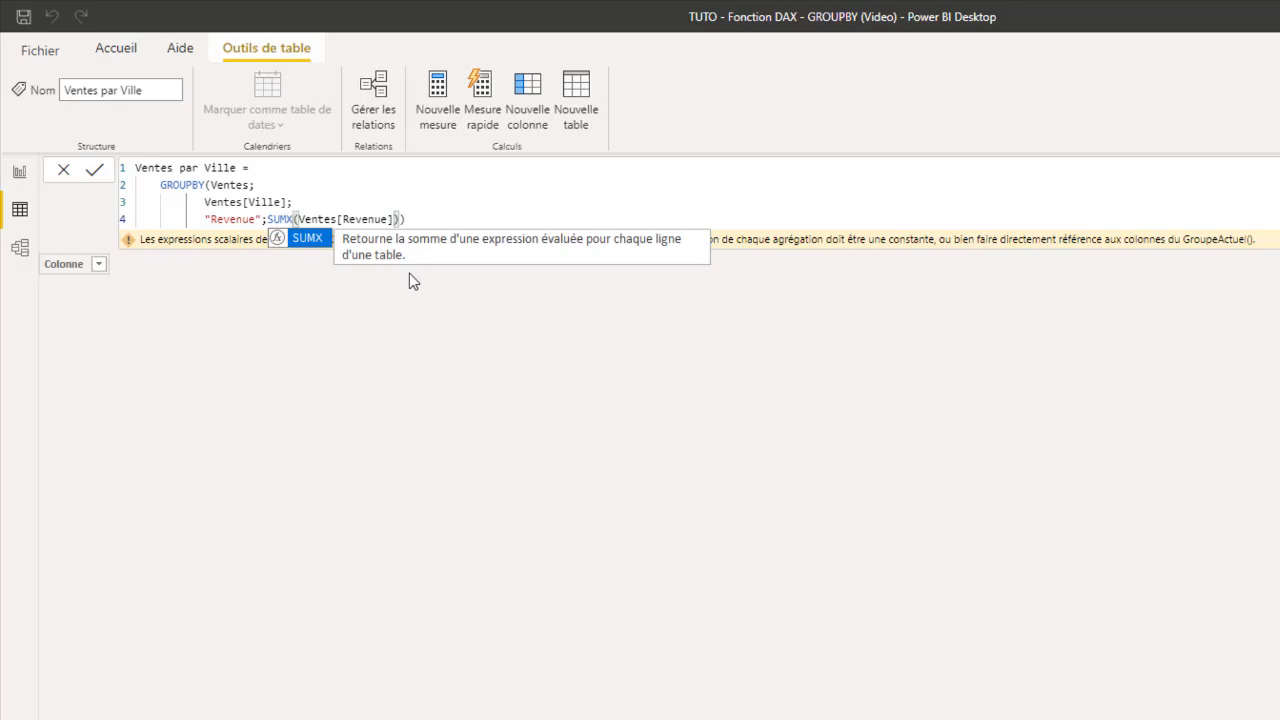
{"action": "left_click", "coordinate": [301, 219]}
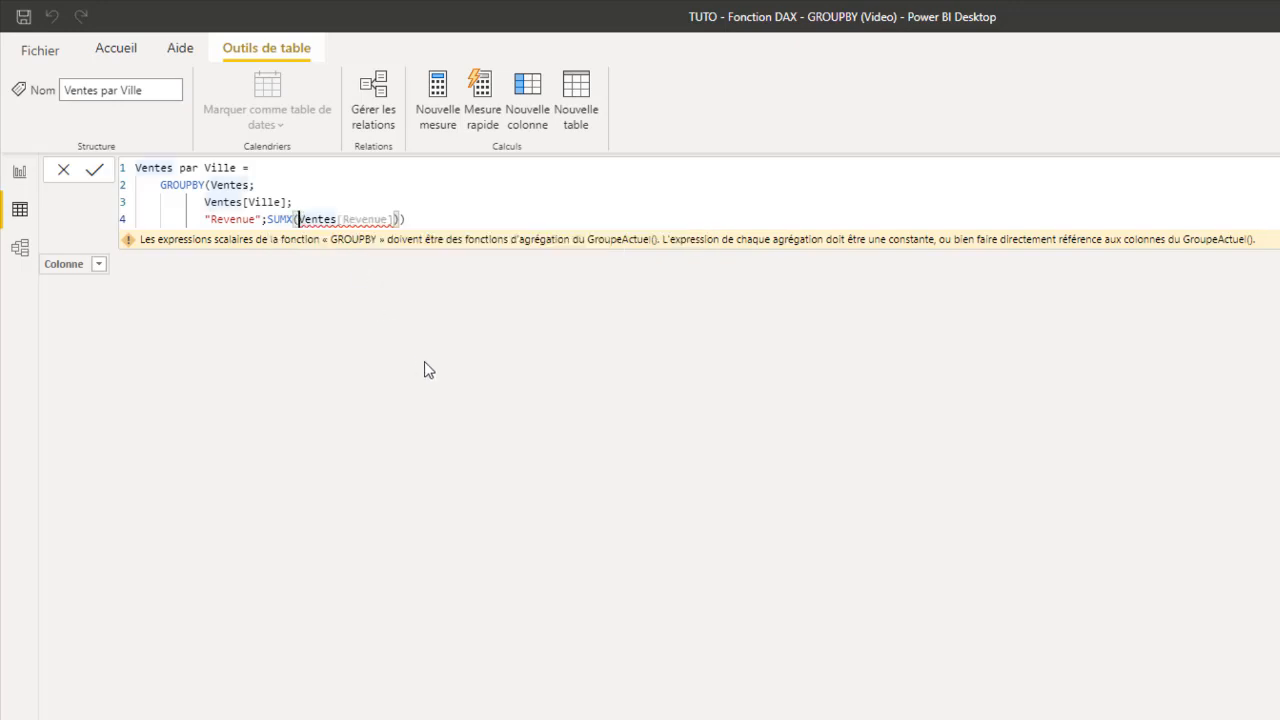
{"action": "type", "text": "Ventes"}
{"action": "key", "text": "Tab"}
{"action": "type", "text": ";"}
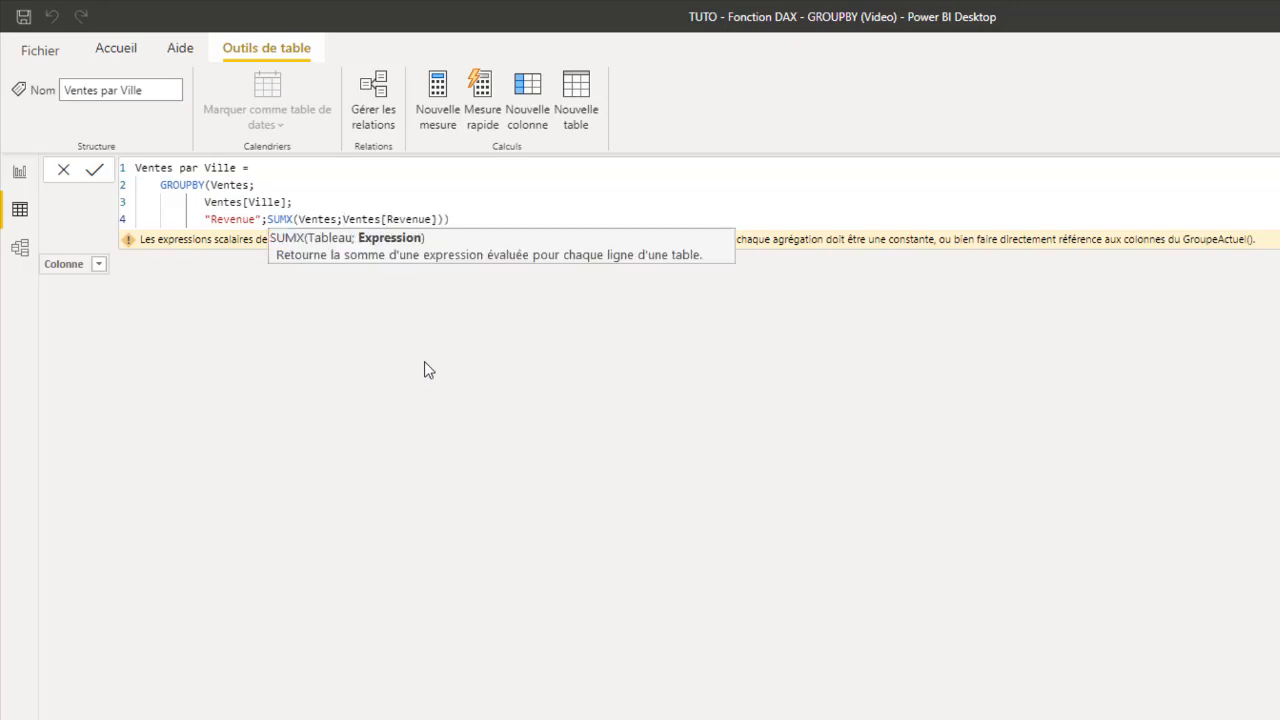
Put the closing parenthesis of GROUPBY on its own line and validate the formula.
{"action": "left_click", "coordinate": [468, 219]}
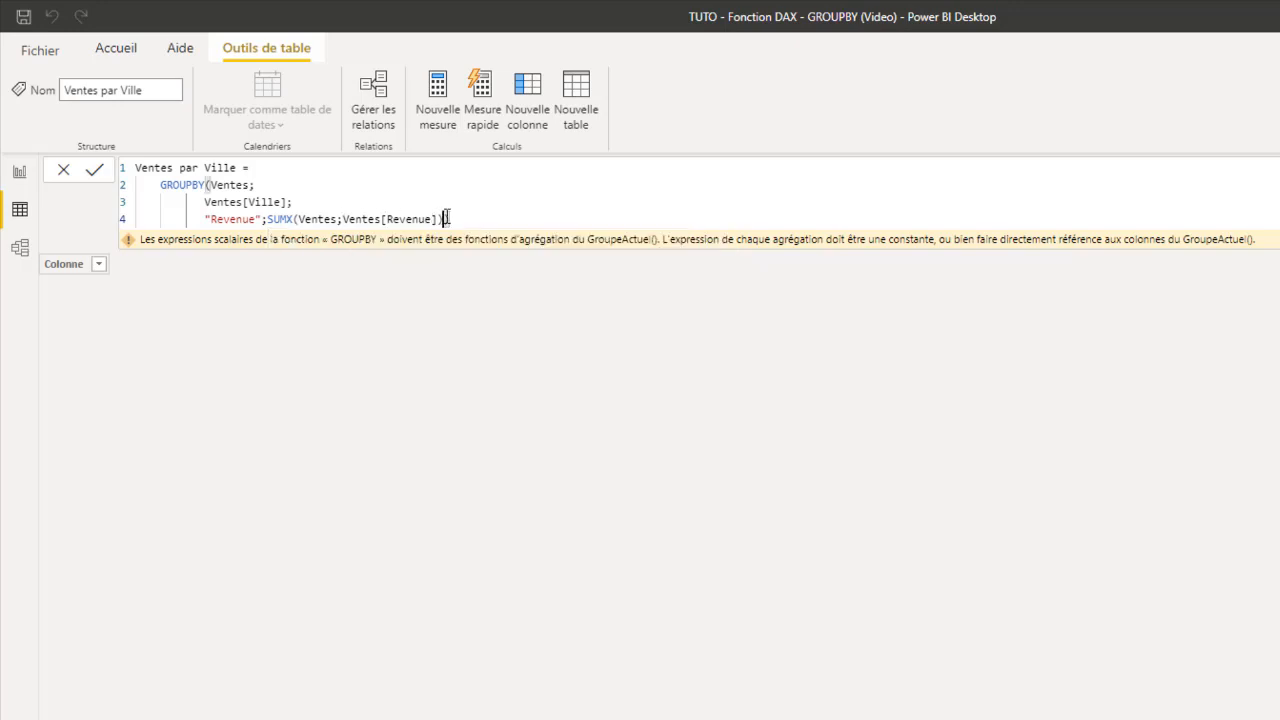
{"action": "key", "text": "Return"}
{"action": "key", "text": "BackSpace"}
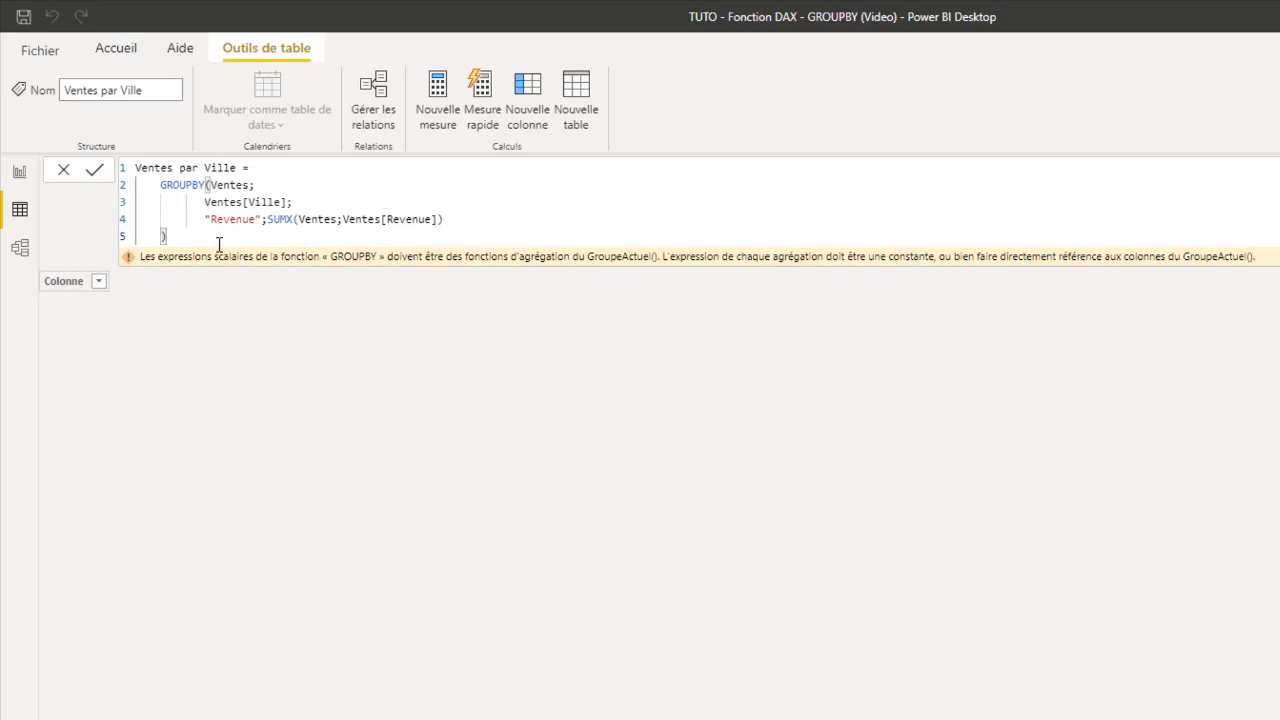
{"action": "key", "text": "Return"}
Replace the Ventes table argument of SUMX with CURRENTGROUP() and validate the formula.
{"action": "left_click", "coordinate": [298, 219]}
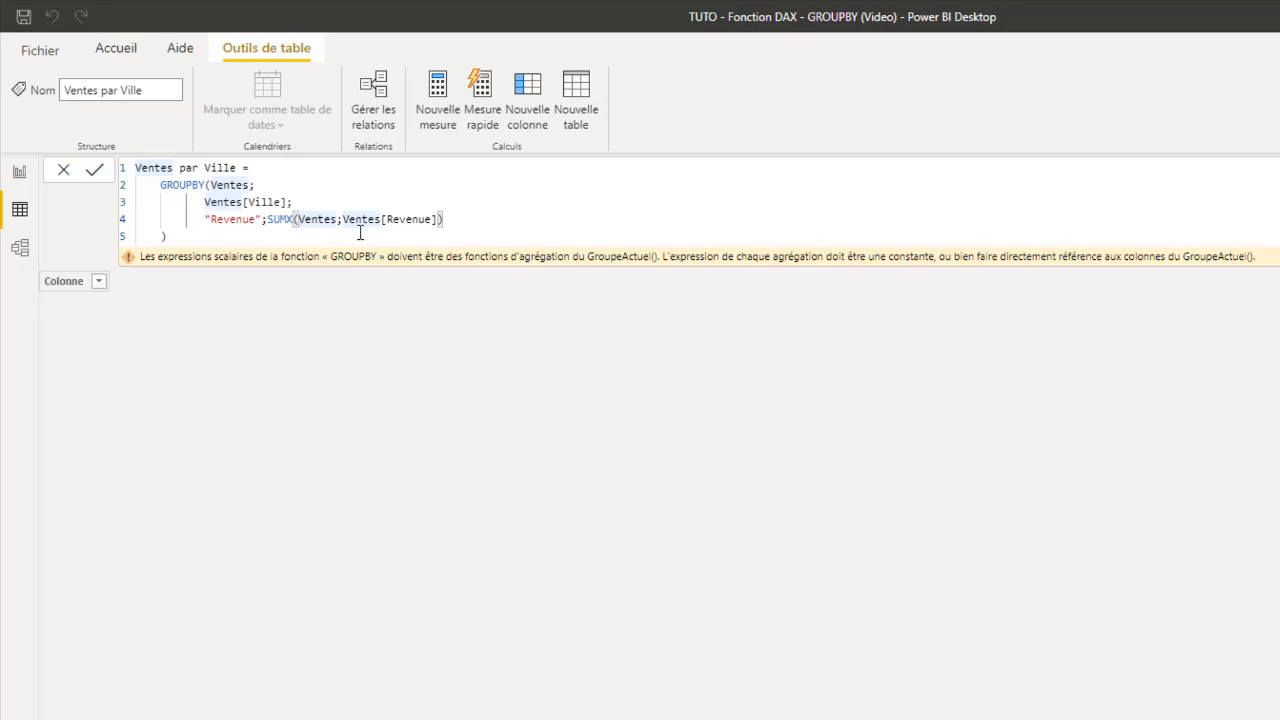
{"action": "type", "text": "cu"}
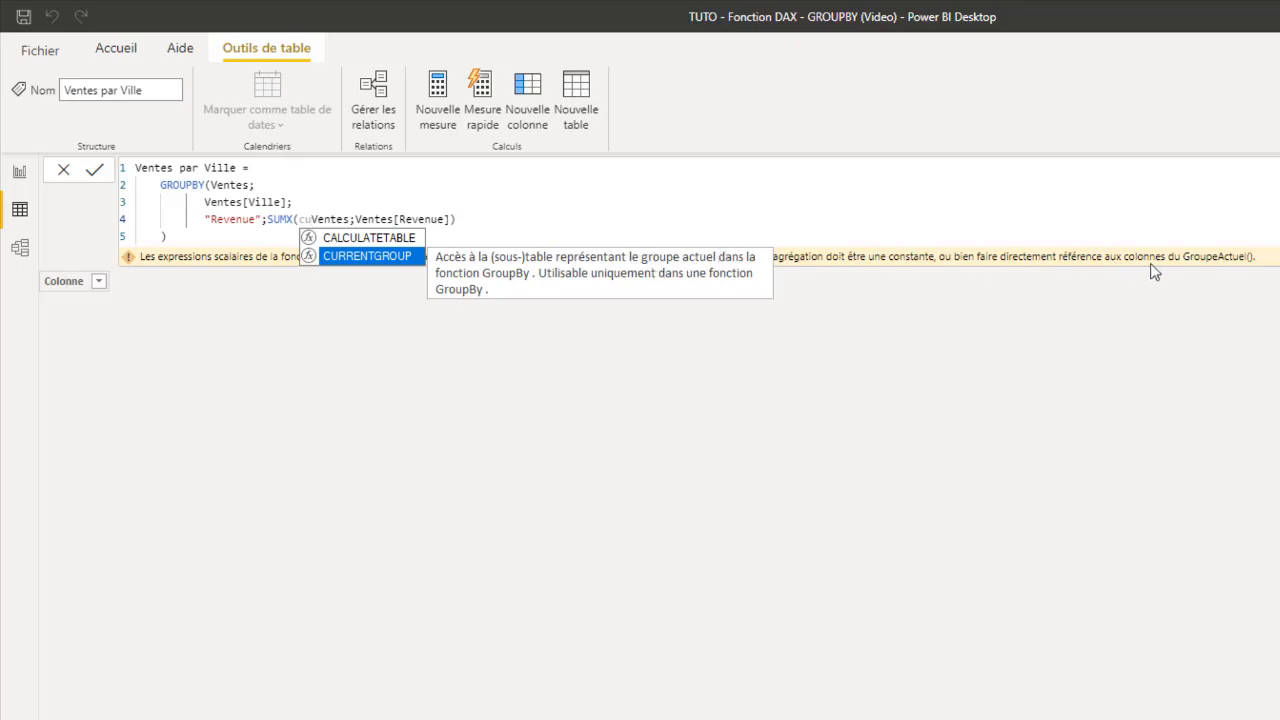
{"action": "left_click", "coordinate": [350, 257]}
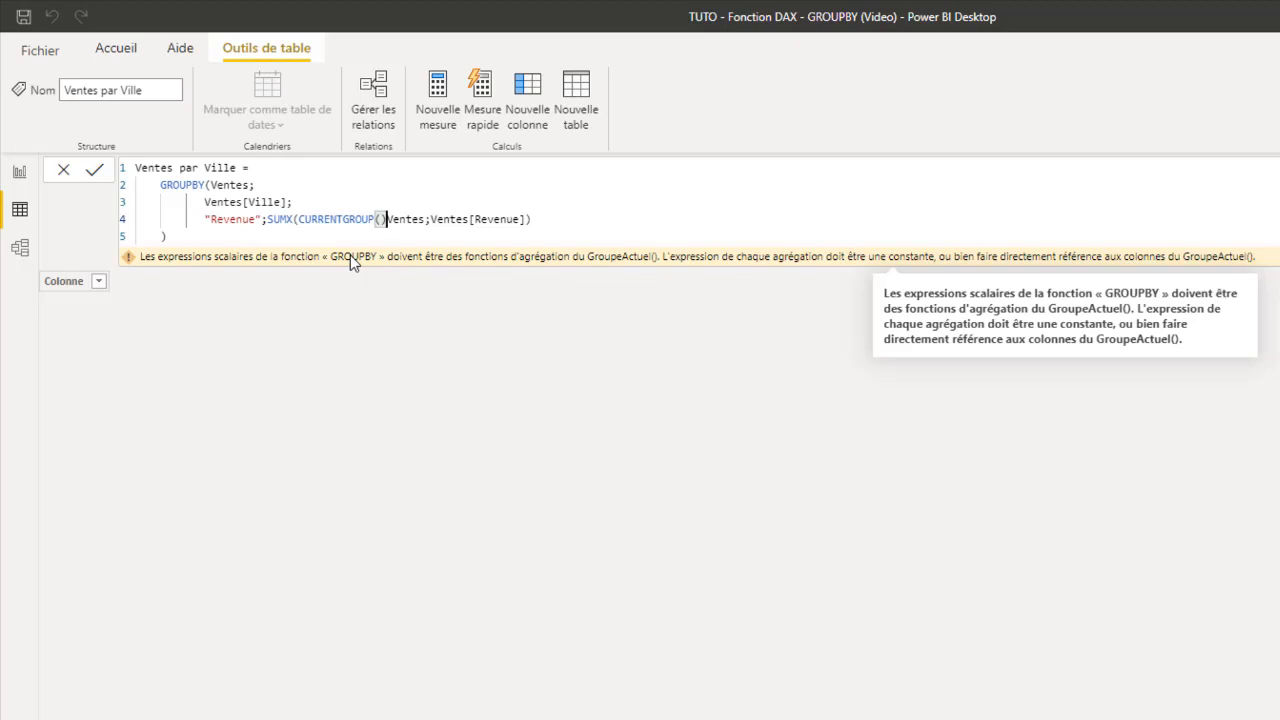
{"action": "key", "text": "Delete"}
{"action": "key", "text": "Delete"}
{"action": "key", "text": "Delete"}
{"action": "key", "text": "Delete"}
{"action": "key", "text": "Delete"}
{"action": "key", "text": "Delete"}
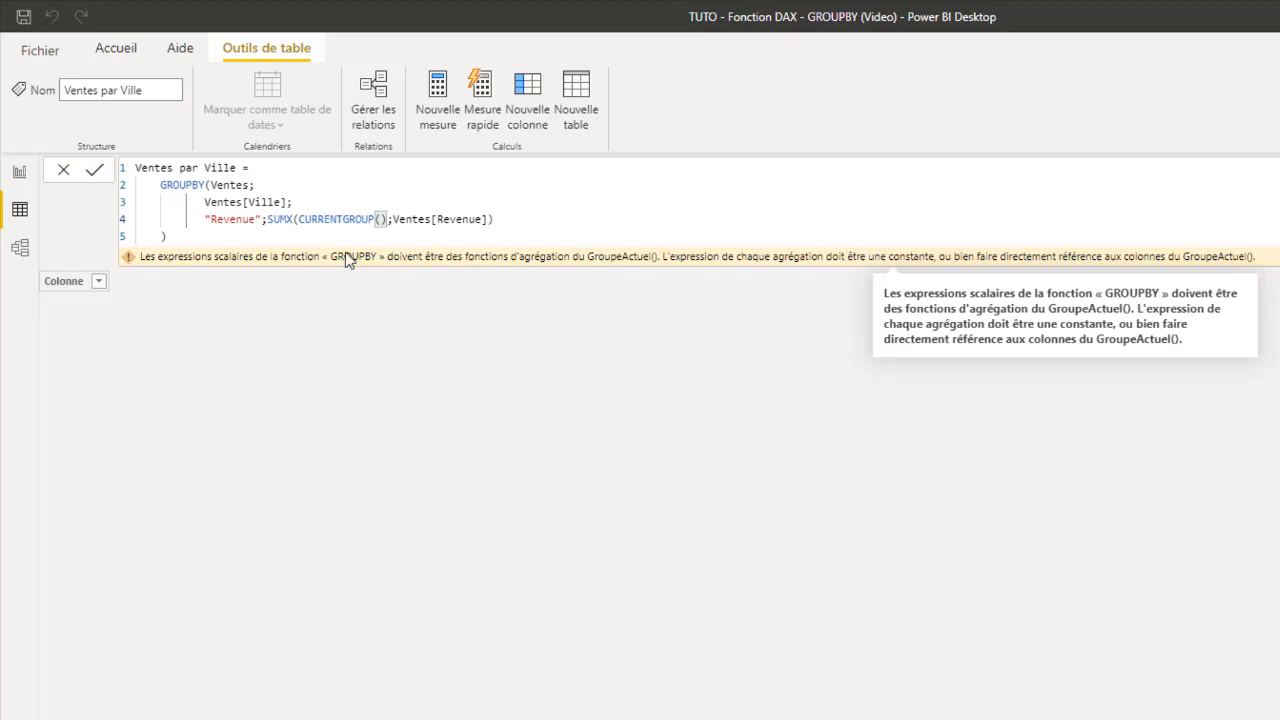
{"action": "left_click", "coordinate": [509, 219]}
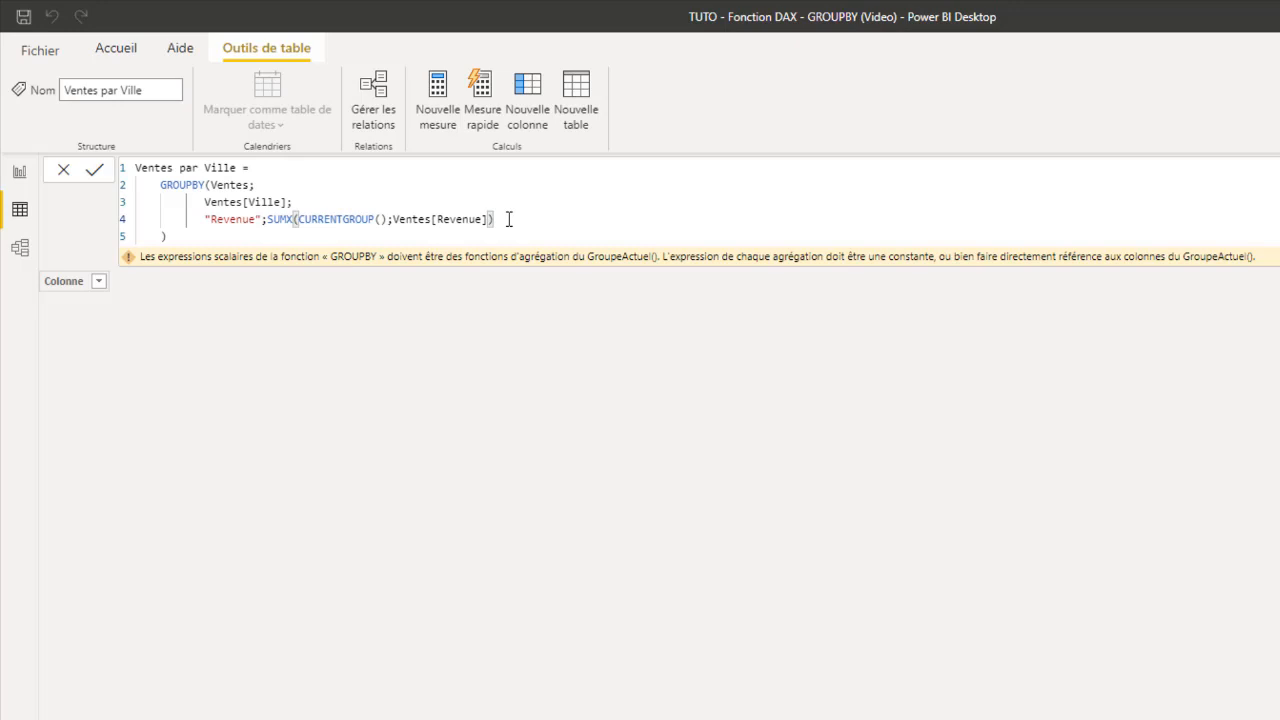
{"action": "key", "text": "Return"}
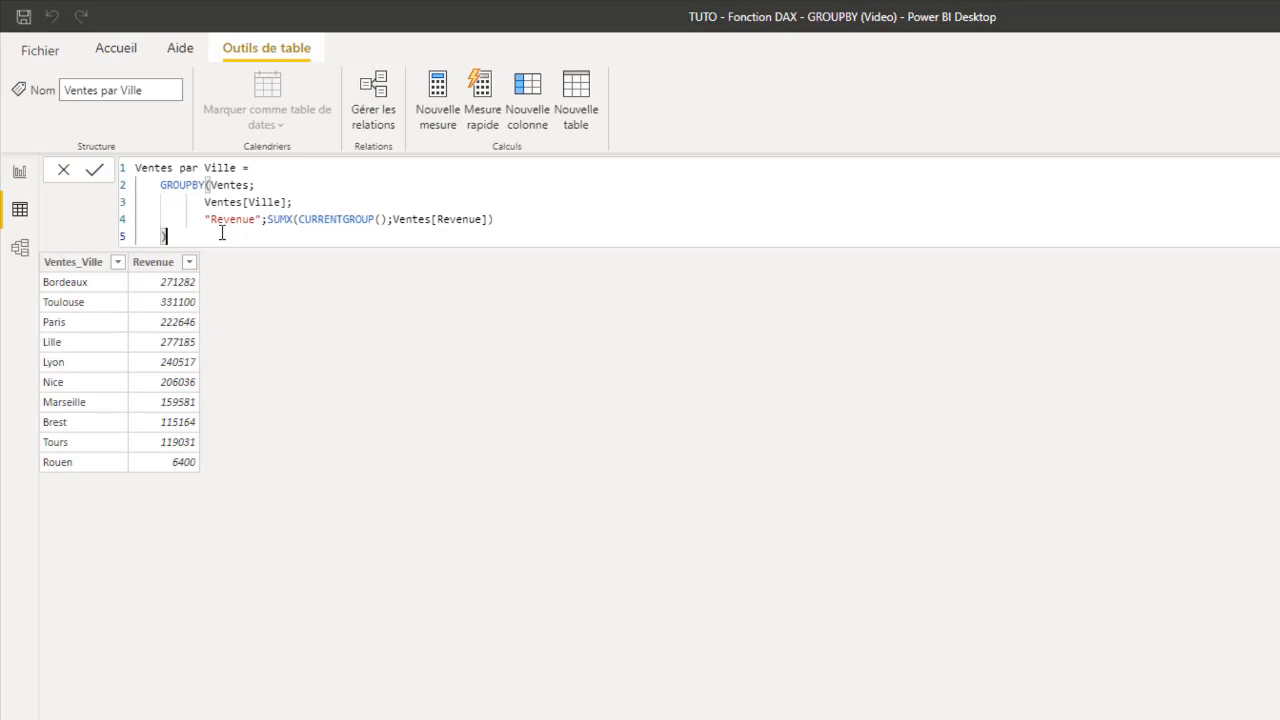
{"action": "left_click", "coordinate": [317, 200]}
{"action": "key", "text": "shift+Return"}
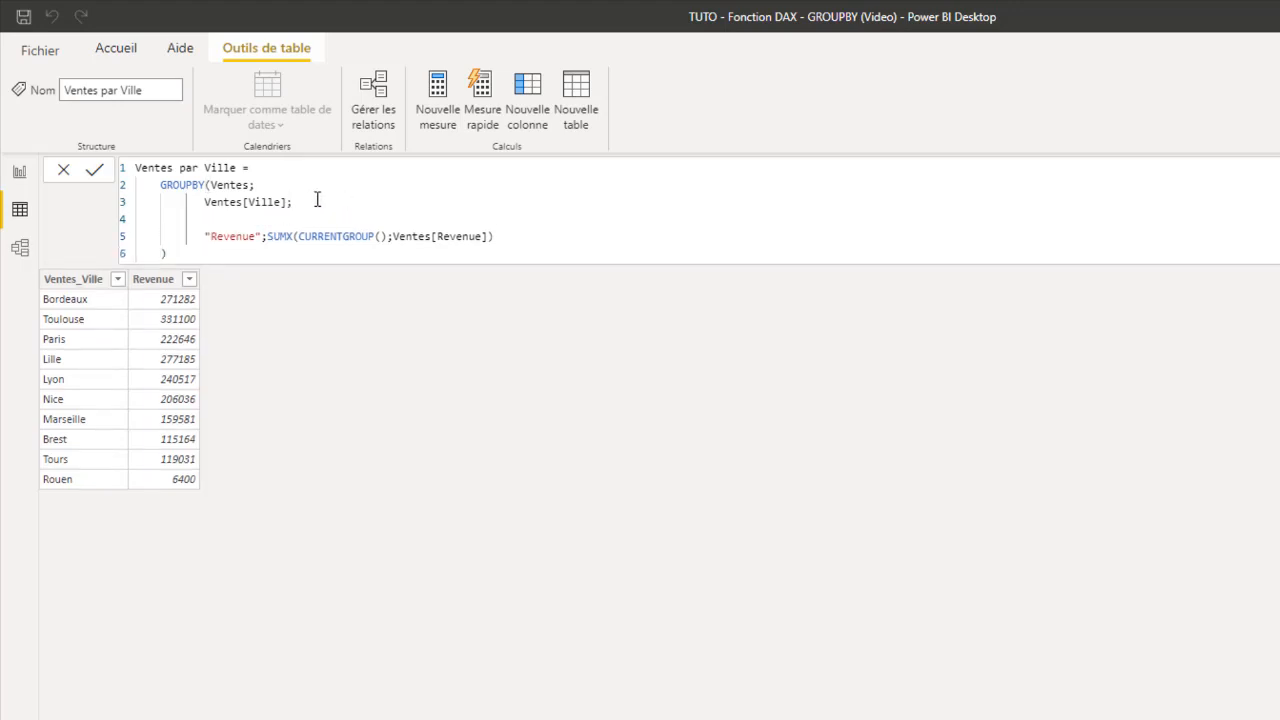
{"action": "type", "text": "FIL"}
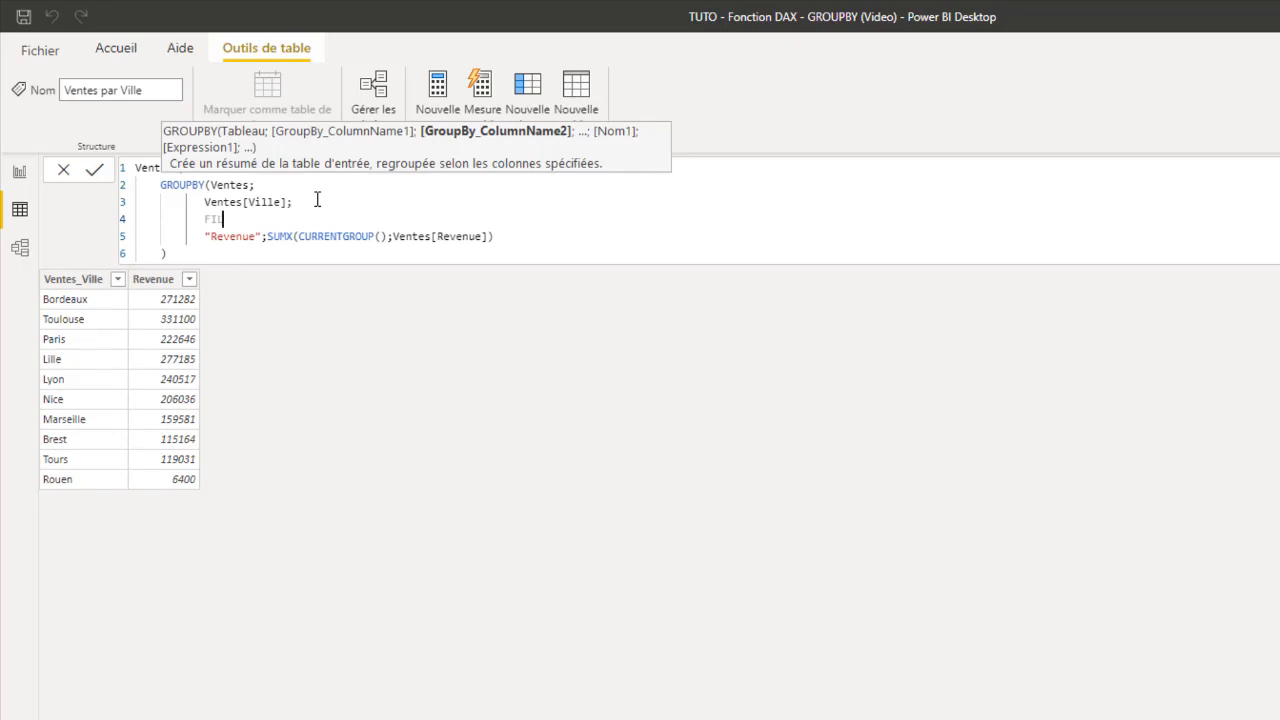
{"action": "type", "text": "ter"}
{"action": "key", "text": "BackSpace"}
{"action": "key", "text": "BackSpace"}
{"action": "key", "text": "BackSpace"}
{"action": "key", "text": "BackSpace"}
{"action": "key", "text": "BackSpace"}
{"action": "key", "text": "BackSpace"}
{"action": "key", "text": "BackSpace"}
{"action": "key", "text": "BackSpace"}
{"action": "key", "text": "BackSpace"}
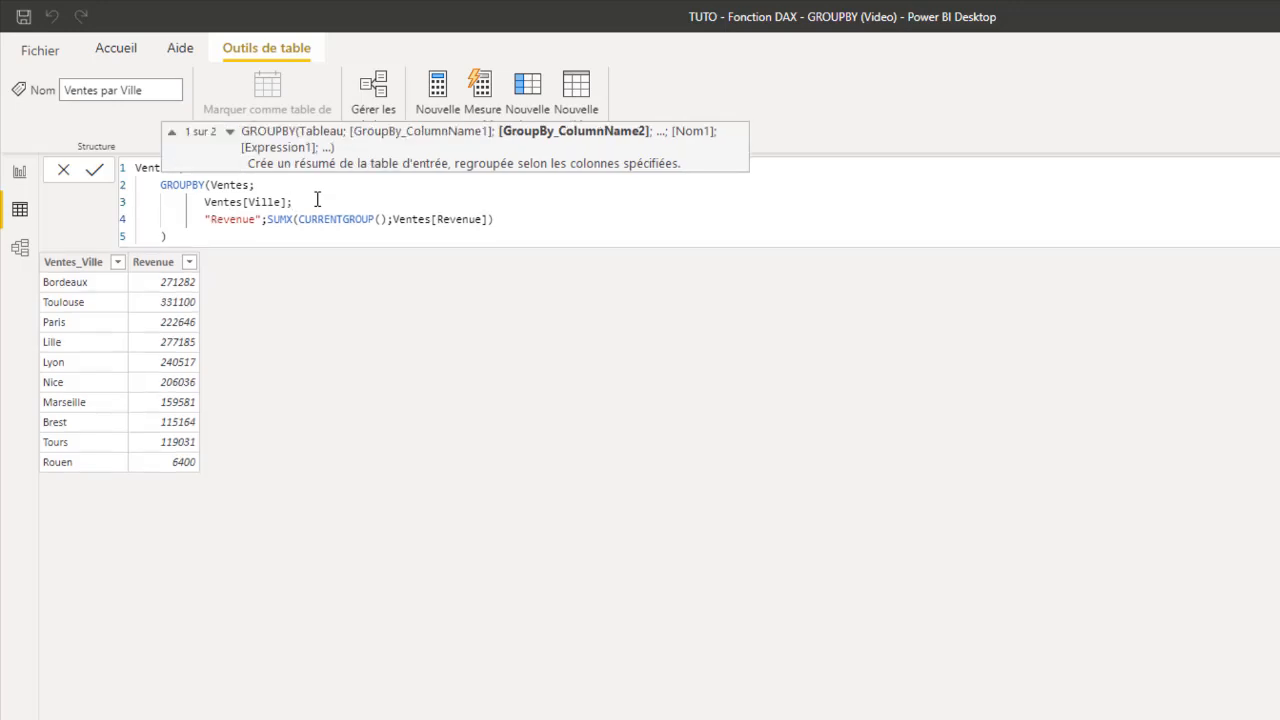
{"action": "left_click", "coordinate": [207, 248]}
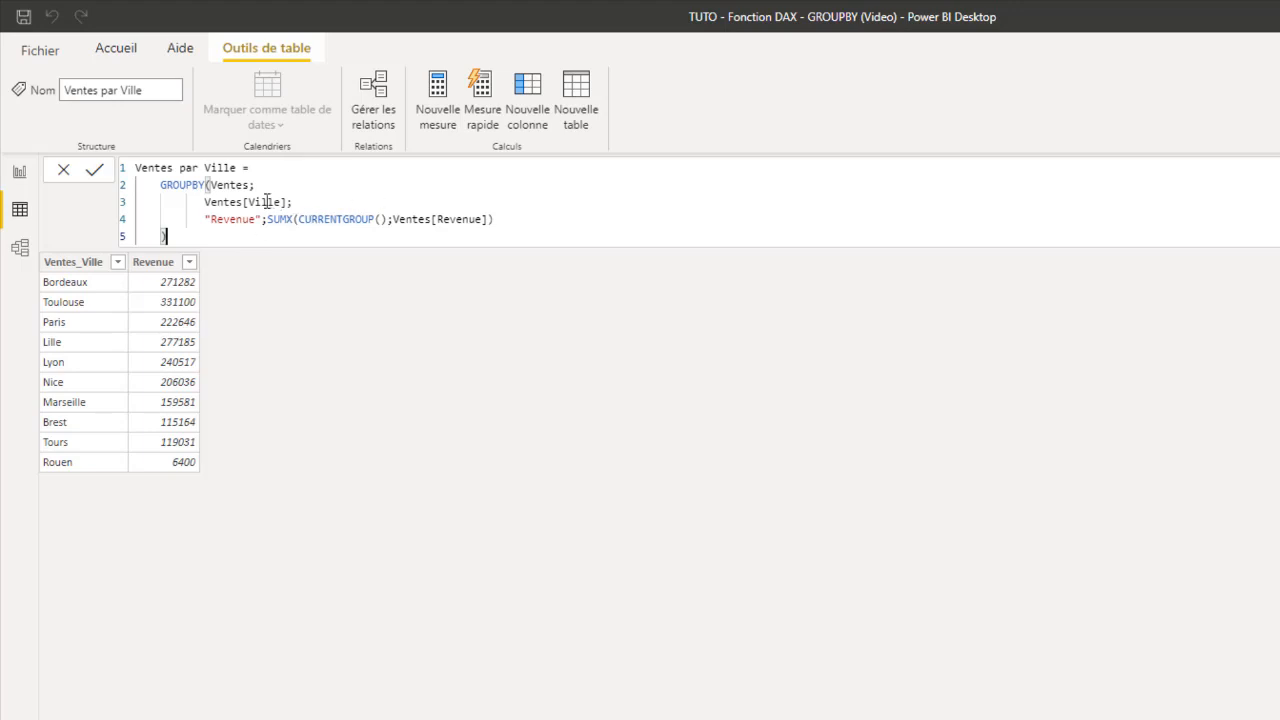
Add a second result column named "Achat" on a new line of GROUPBY and begin its expression with SUMX.
{"action": "left_click", "coordinate": [515, 219]}
{"action": "type", "text": ";"}
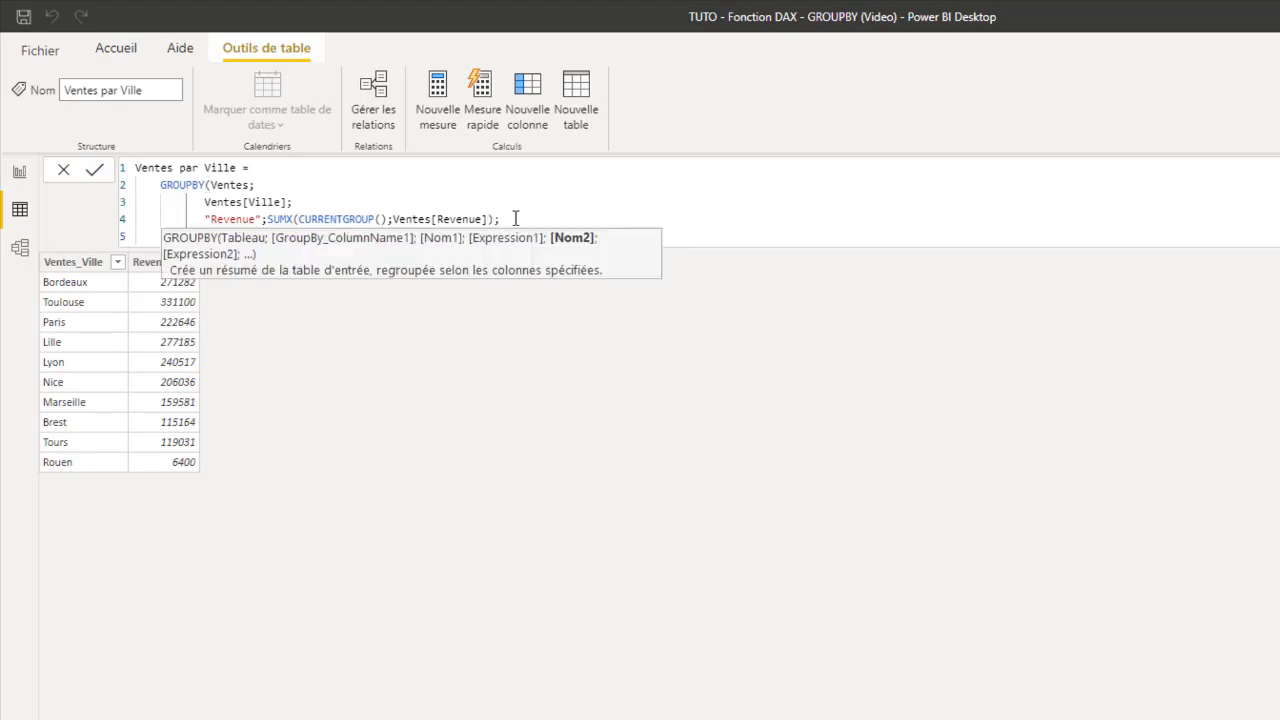
{"action": "key", "text": "Return"}
{"action": "type", "text": "\""}
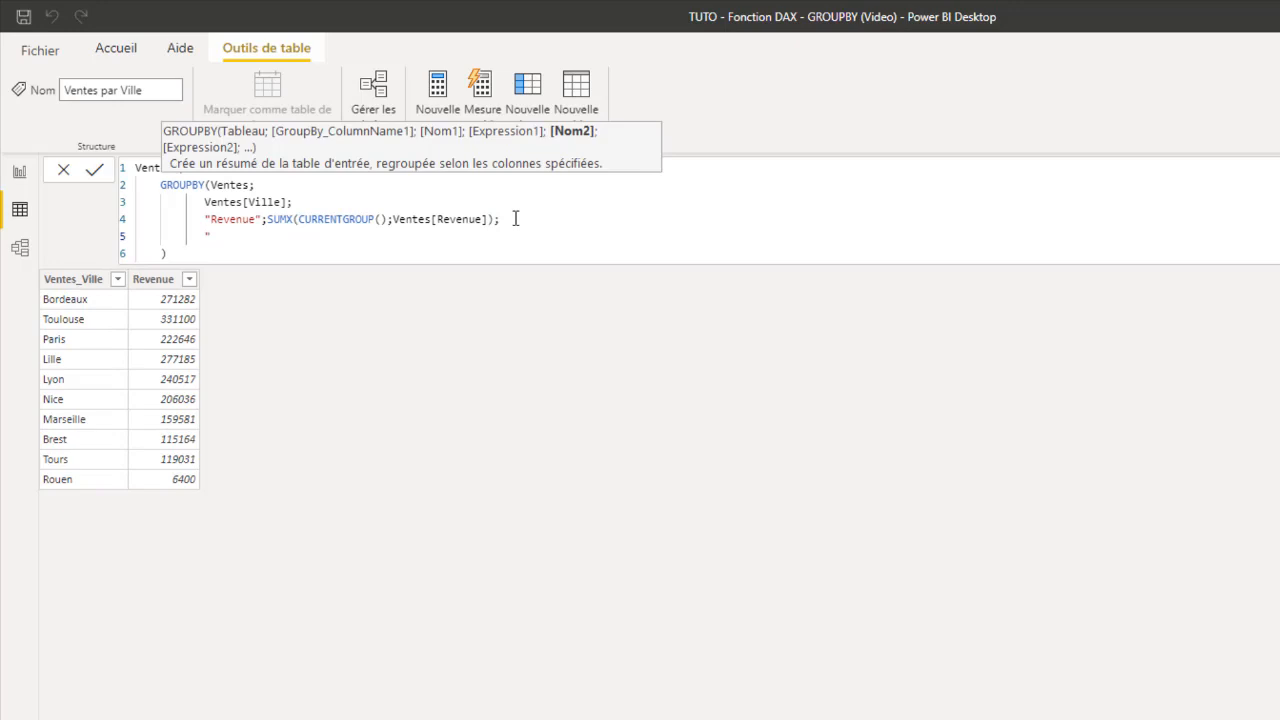
{"action": "type", "text": "Achat\";S"}
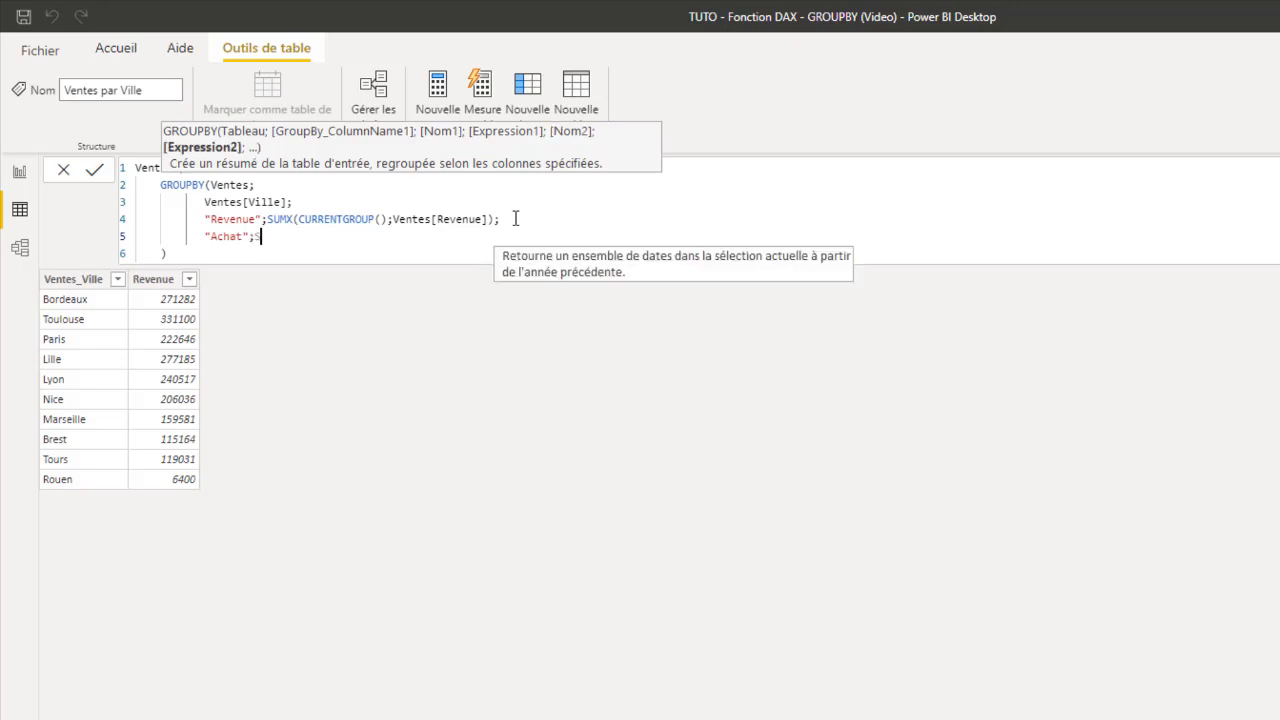
{"action": "type", "text": "UMx("}
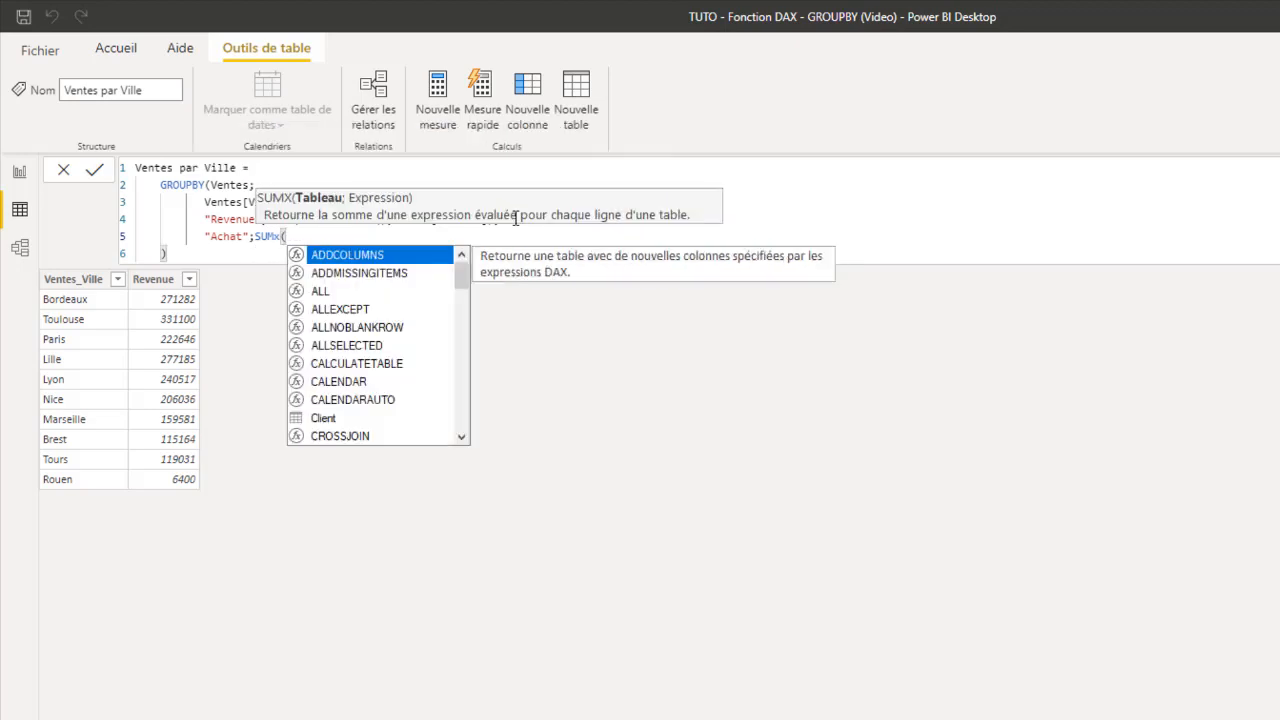
Use CURRENTGROUP() as the table argument of the "Achat" SUMX.
{"action": "type", "text": "c"}
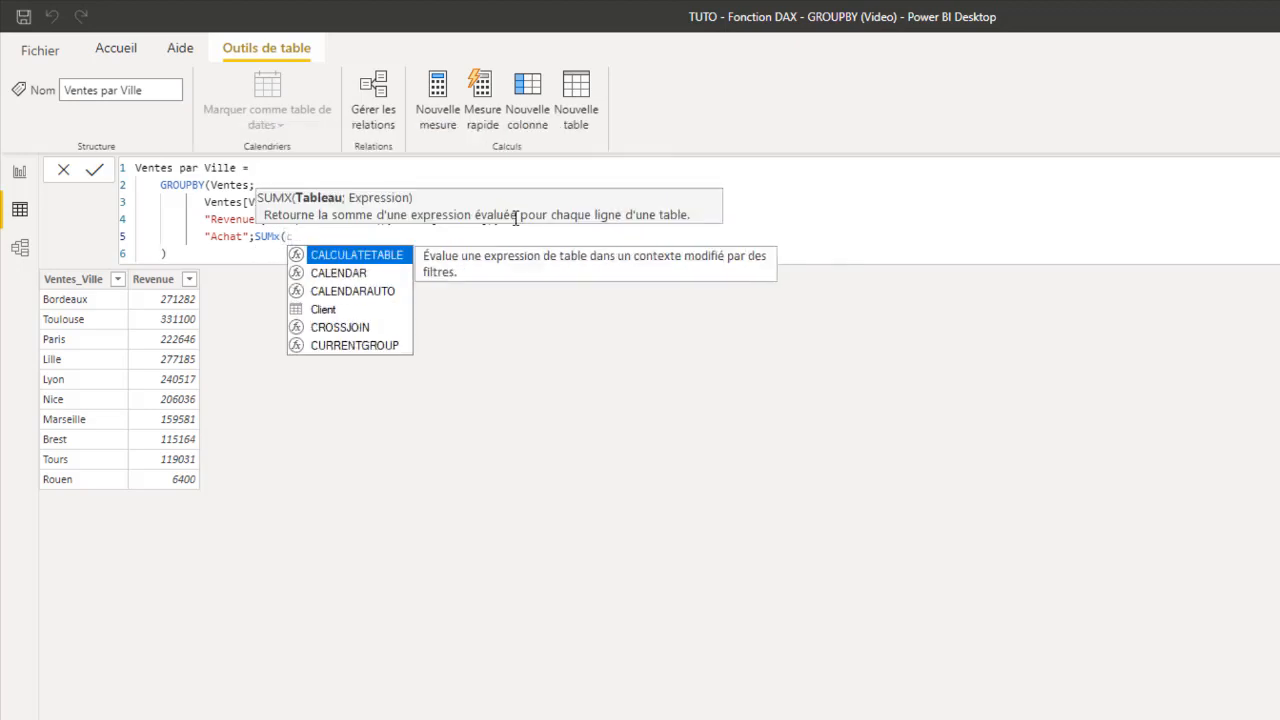
{"action": "key", "text": "Down"}
{"action": "key", "text": "Down"}
{"action": "key", "text": "Down"}
{"action": "key", "text": "Down"}
{"action": "key", "text": "Down"}
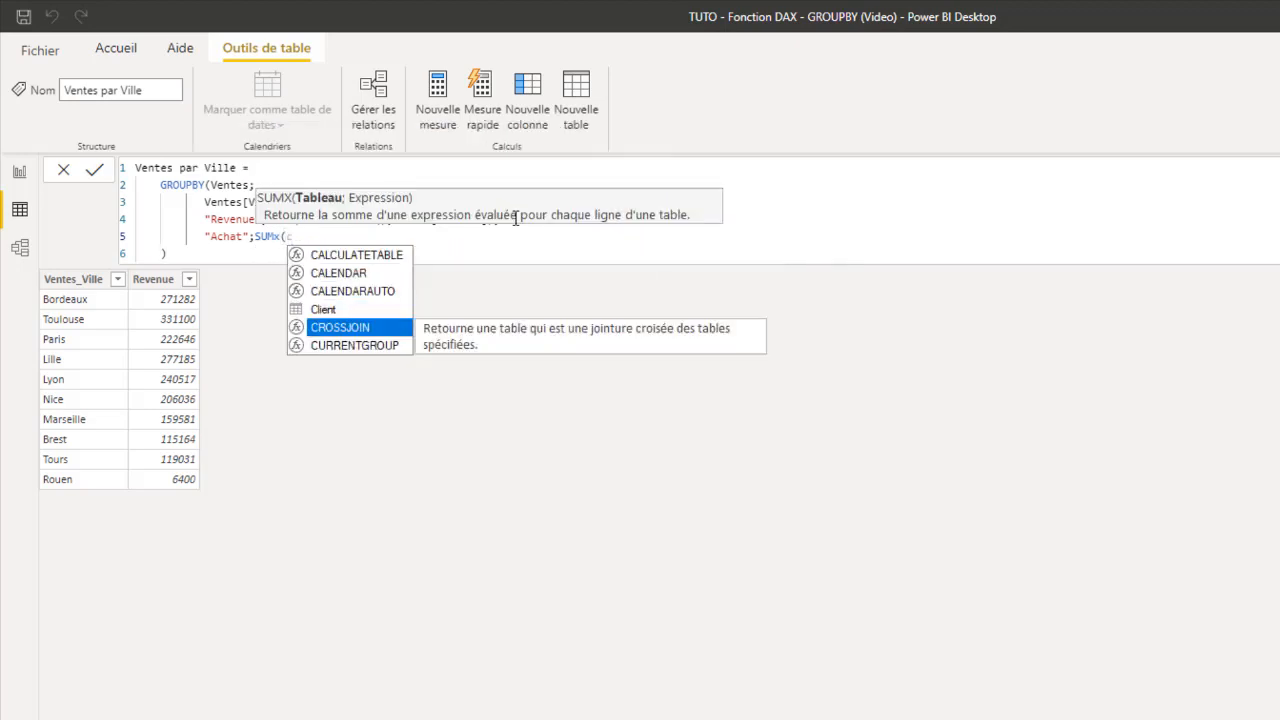
{"action": "key", "text": "Tab"}
{"action": "type", "text": ");"}
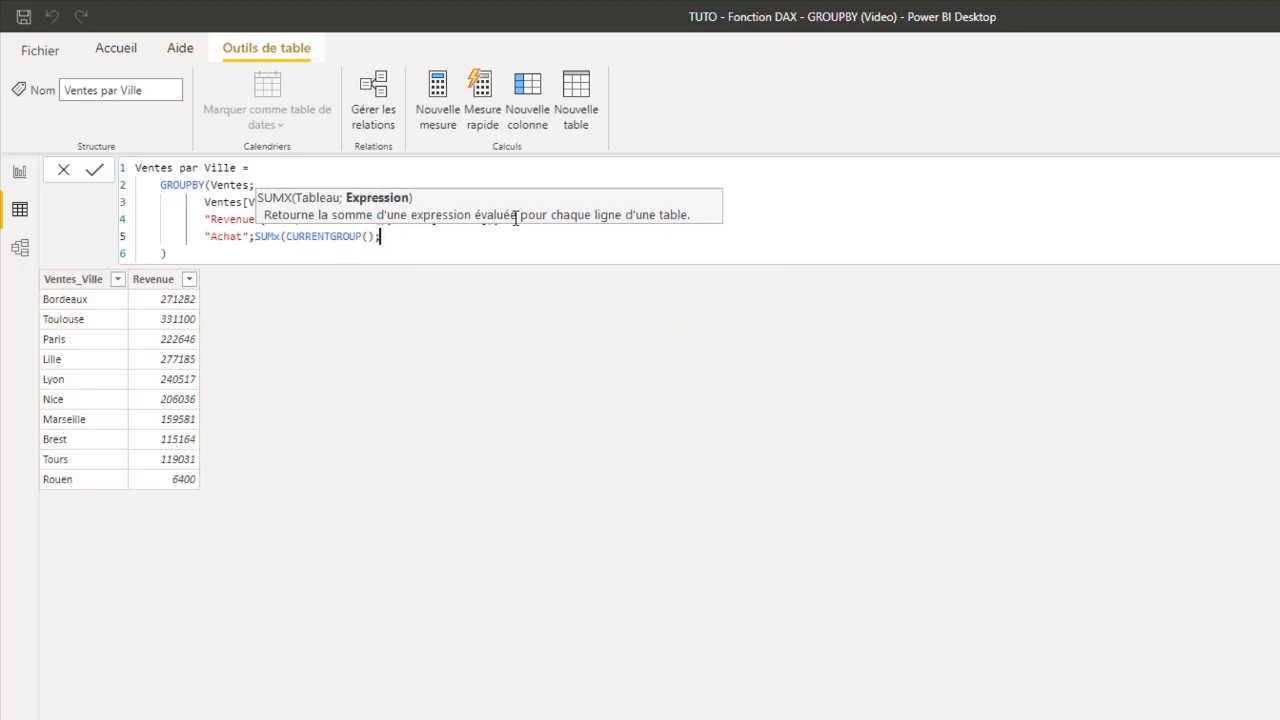
Set Ventes[Prix d'Achat] as the expression summed for "Achat", close SUMX and validate the formula.
{"action": "type", "text": "ven"}
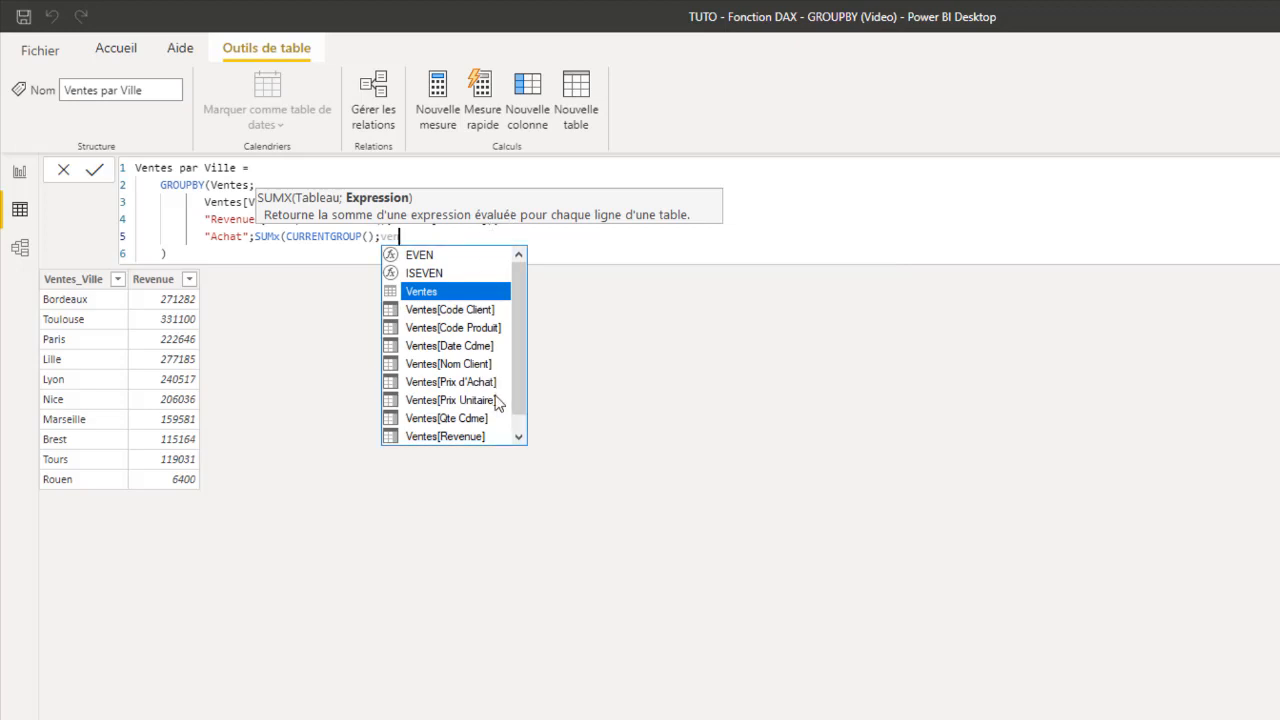
{"action": "left_click", "coordinate": [471, 384]}
{"action": "left_click", "coordinate": [471, 384]}
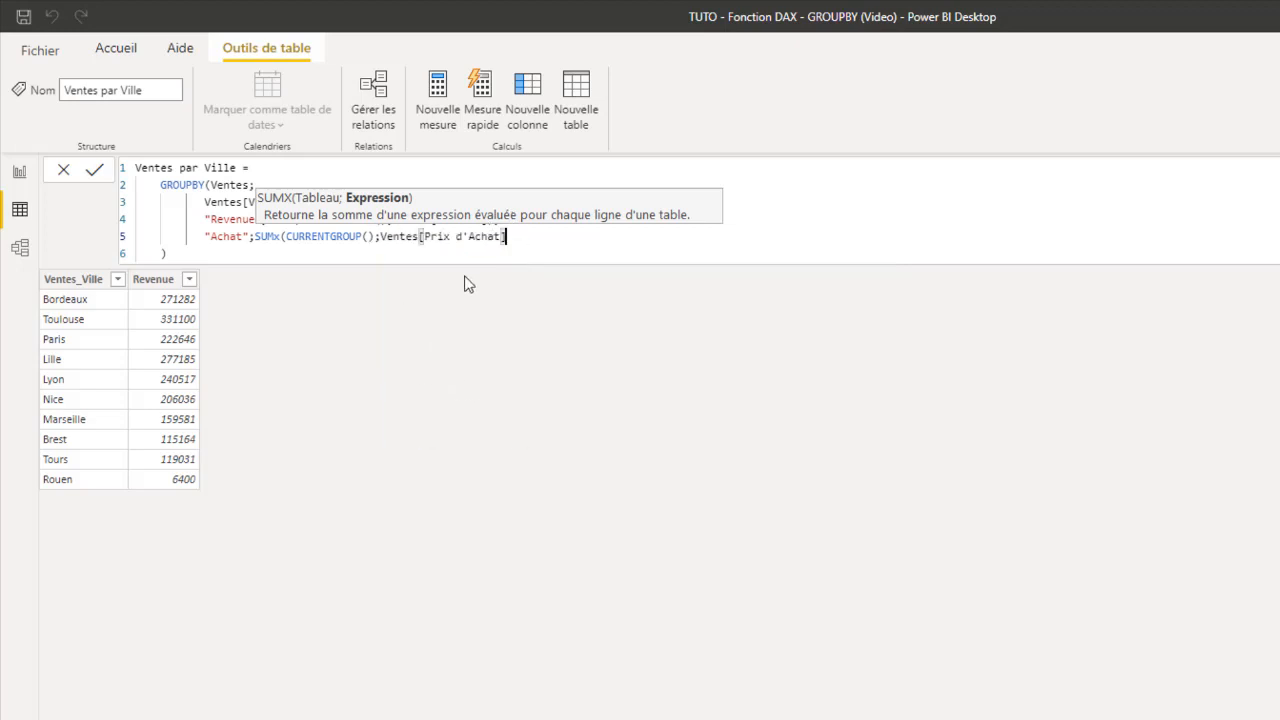
{"action": "type", "text": ")"}
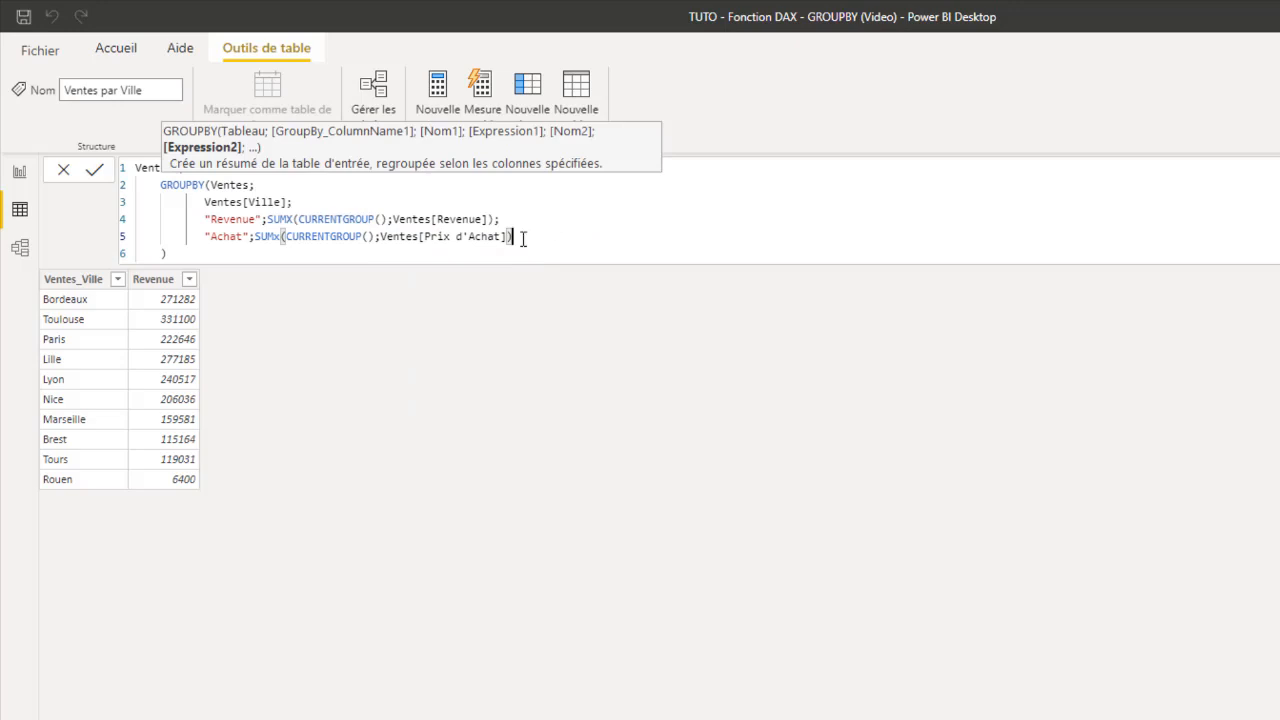
{"action": "left_click", "coordinate": [515, 241]}
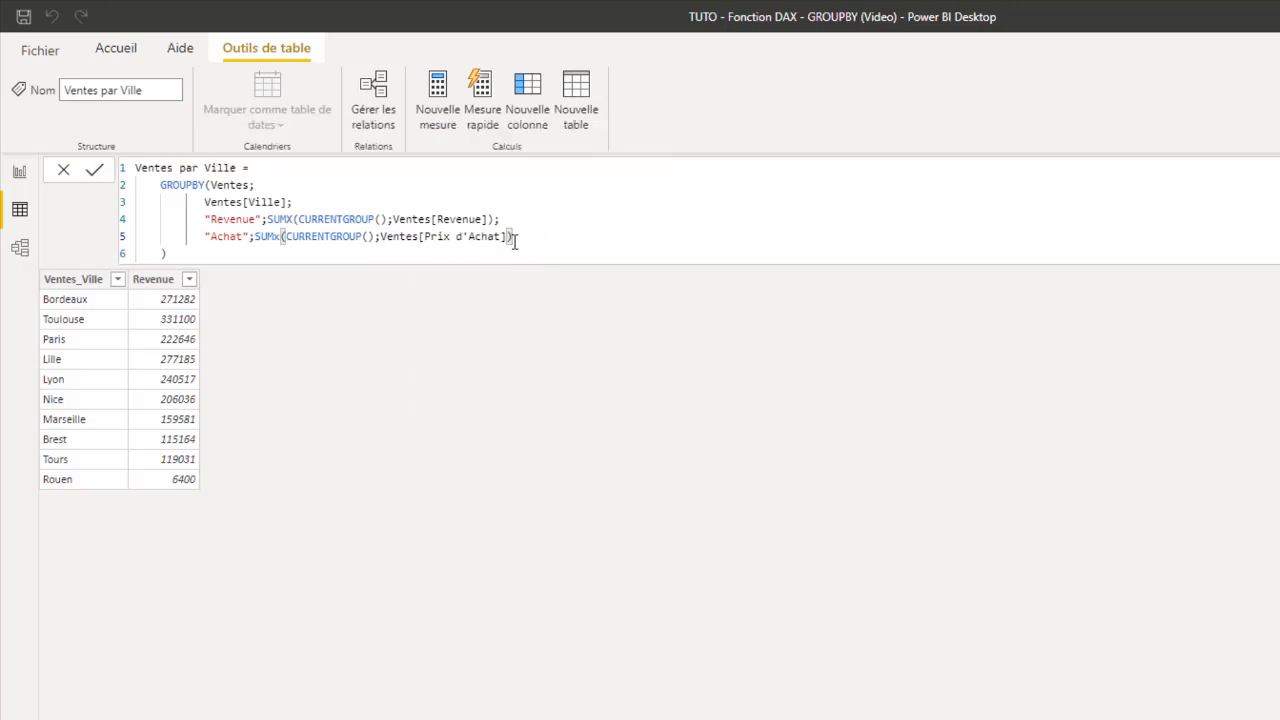
{"action": "key", "text": "Return"}
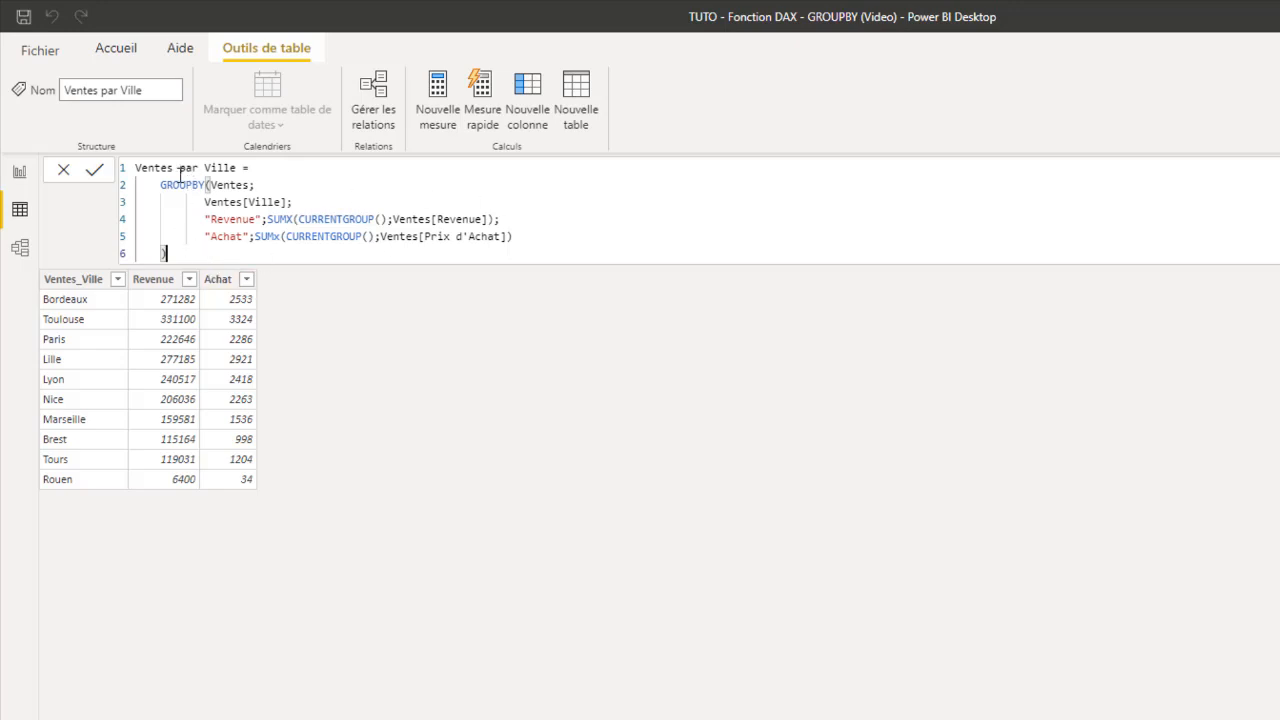
Open the empty Page 1 of the report and expand the Visualisations and Champs panes.
{"action": "left_click", "coordinate": [22, 178]}
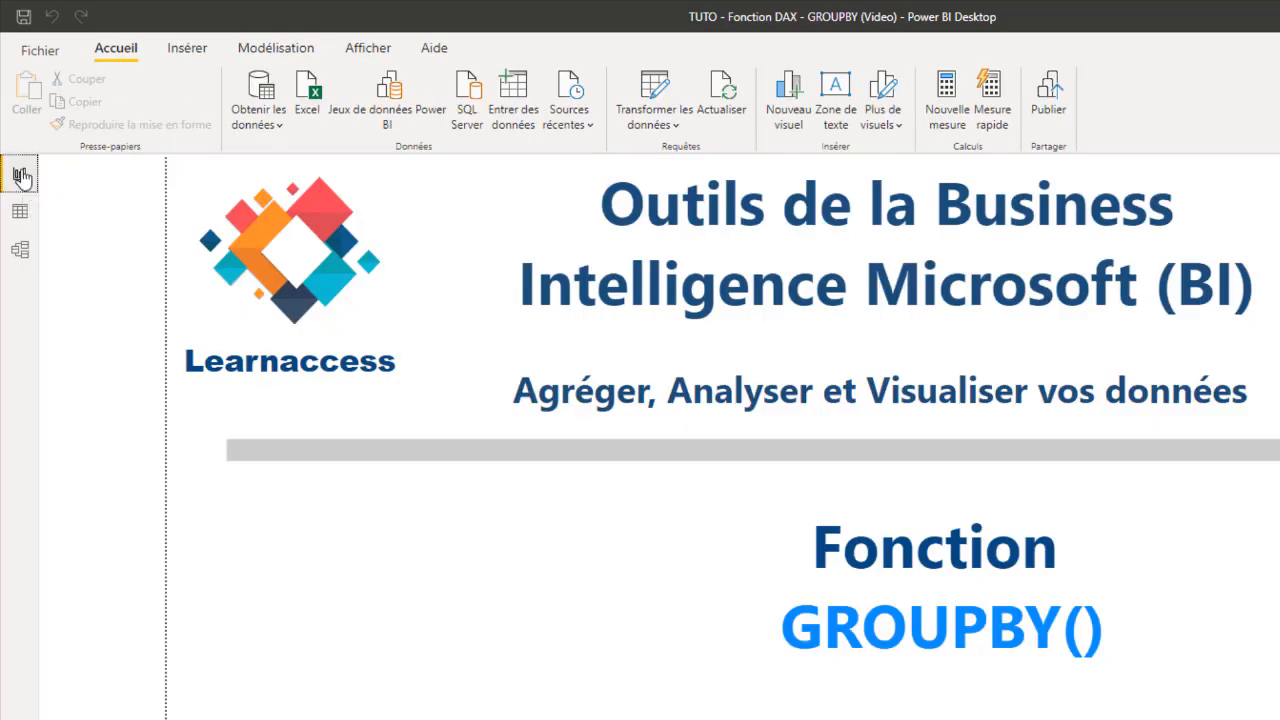
{"action": "left_click", "coordinate": [143, 692]}
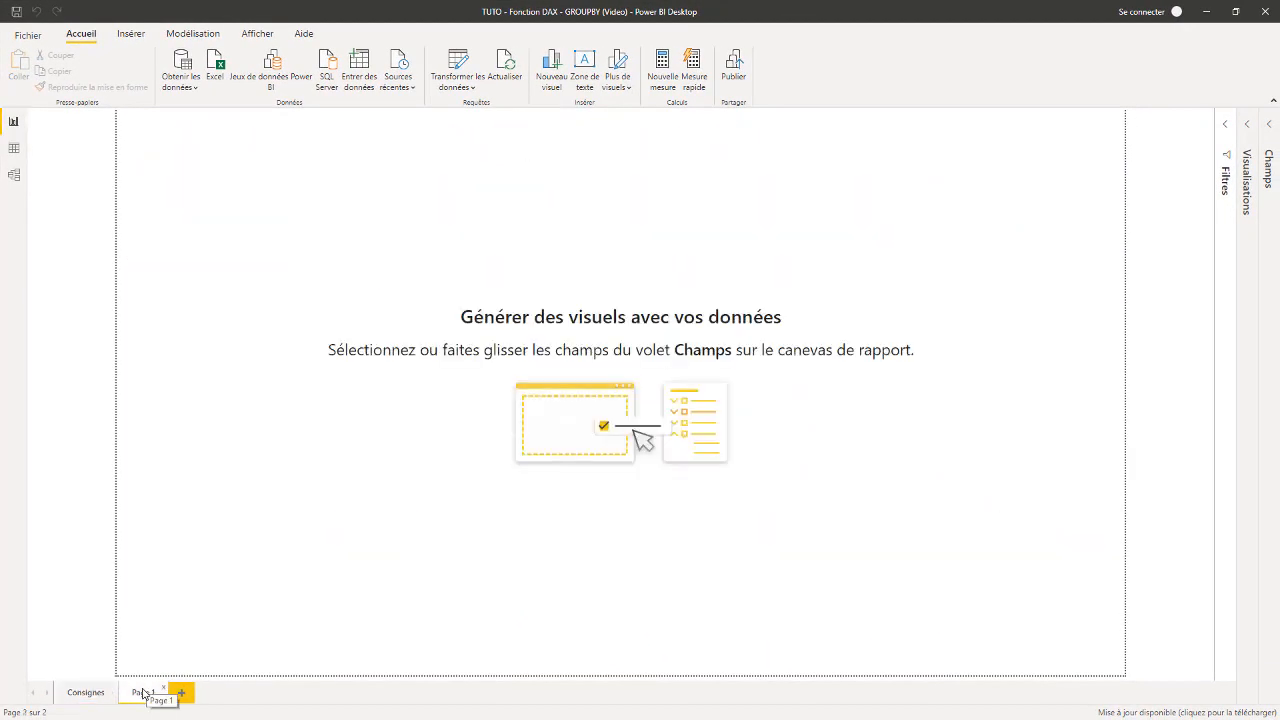
{"action": "left_click", "coordinate": [1251, 127]}
{"action": "left_click", "coordinate": [1269, 125]}
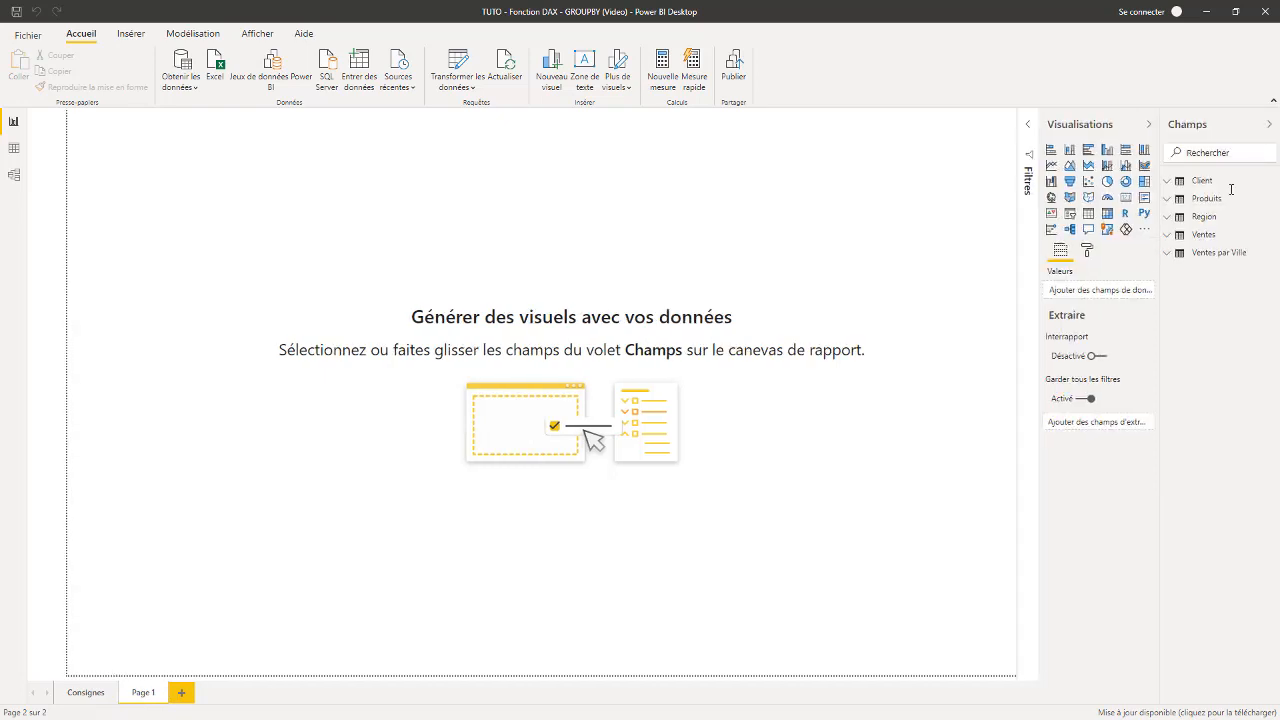
Create a table visual with Ville and Revenue from the Ventes table and shrink it slightly.
{"action": "left_click", "coordinate": [1169, 238]}
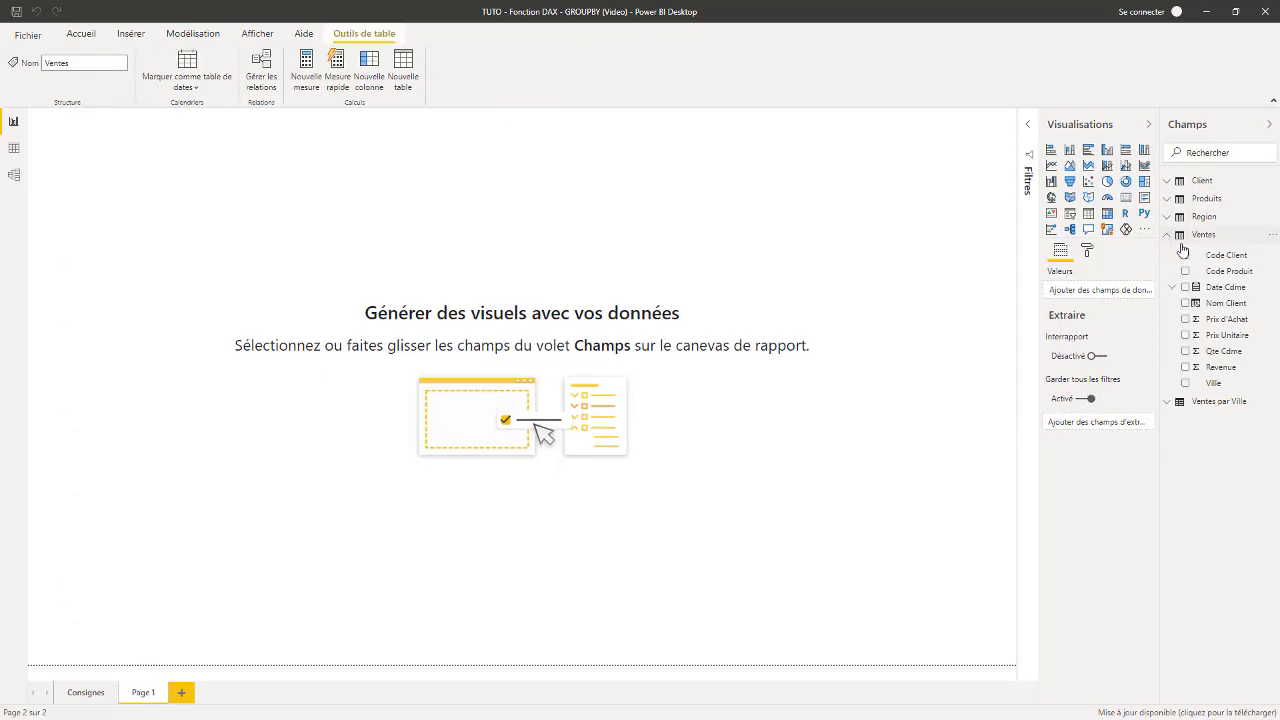
{"action": "left_click_drag", "start_coordinate": [1220, 388], "coordinate": [151, 214]}
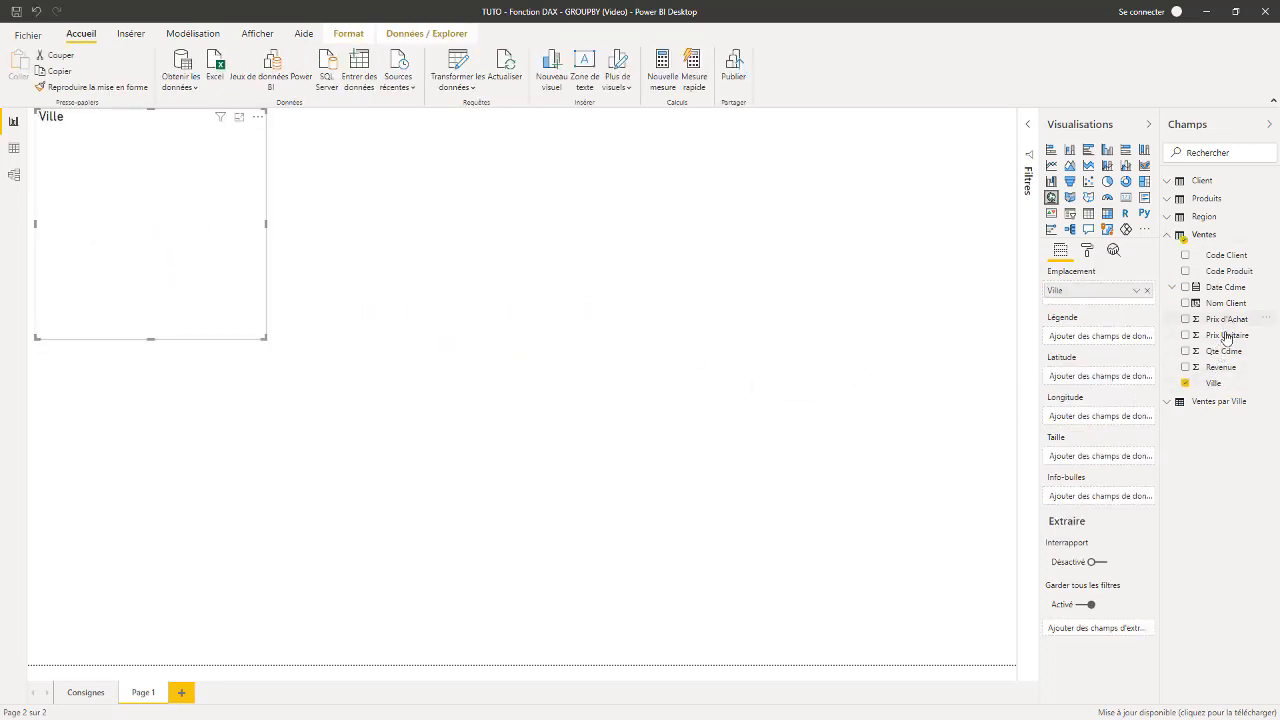
{"action": "left_click", "coordinate": [1220, 368]}
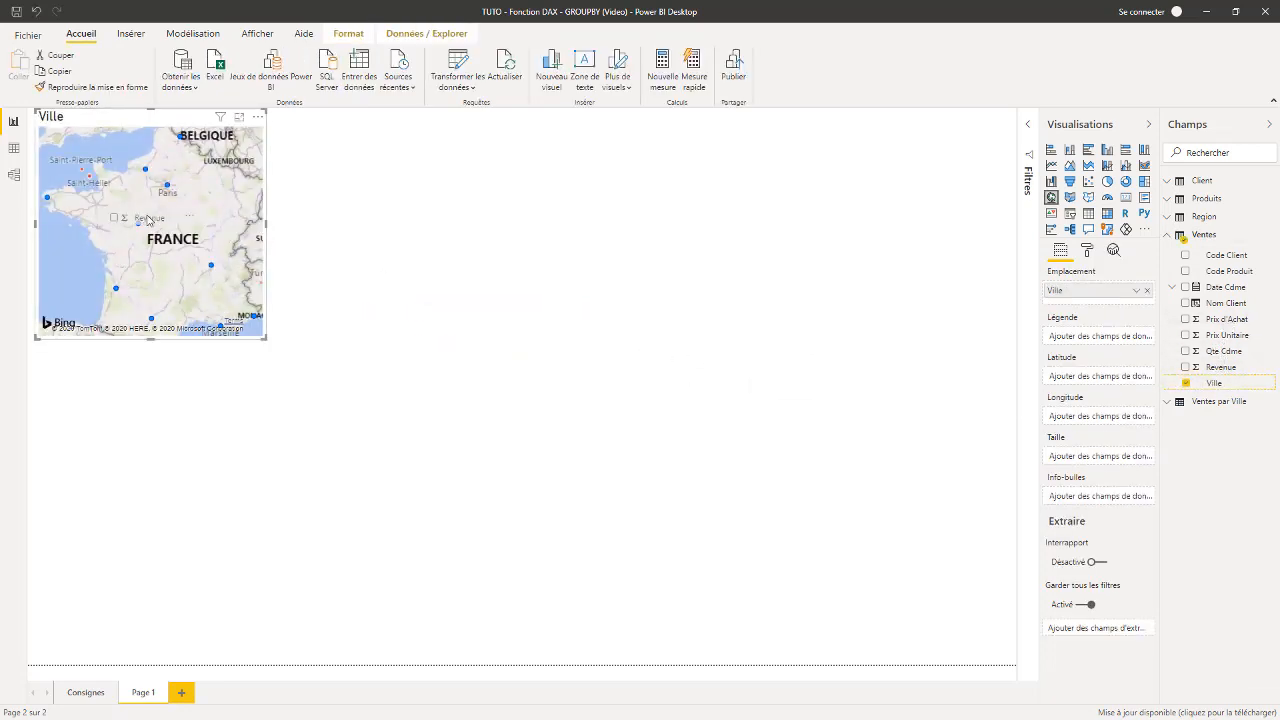
{"action": "left_click", "coordinate": [1088, 213]}
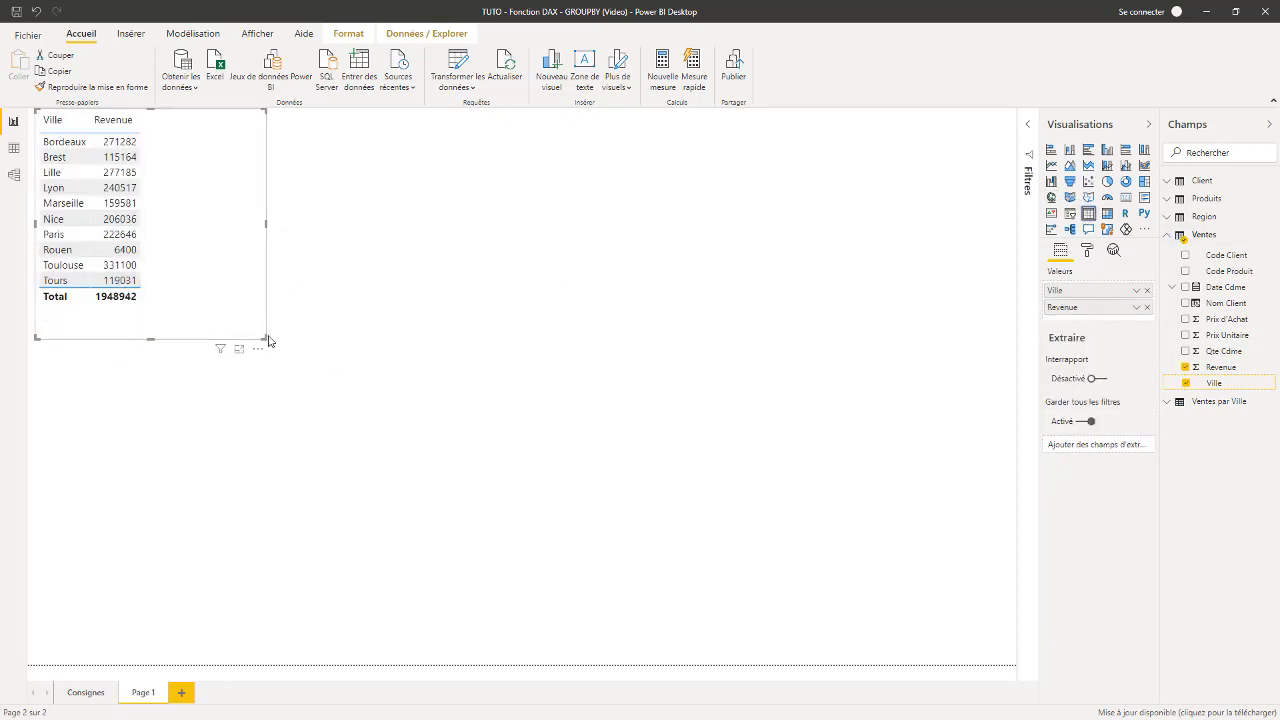
{"action": "left_click_drag", "start_coordinate": [258, 341], "coordinate": [234, 322]}
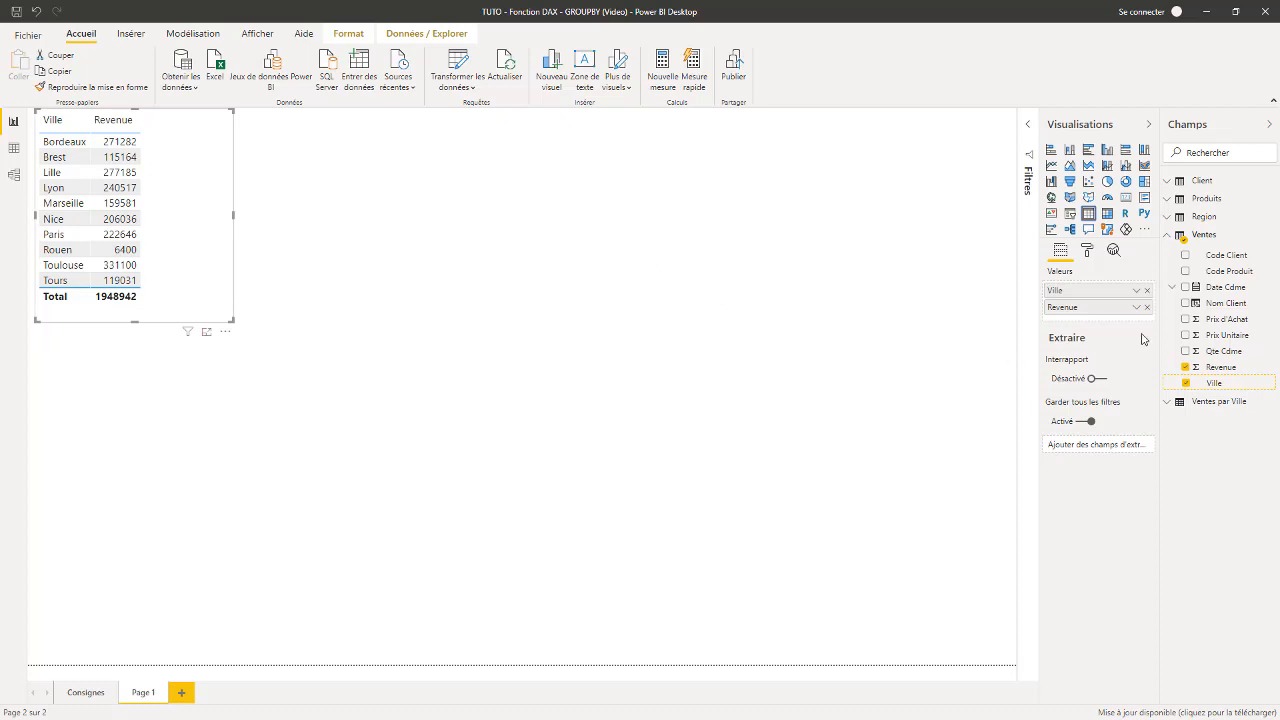
Create a second table visual with Ventes_Ville and Revenue from Ventes par Ville and place it closer to the first one.
{"action": "left_click", "coordinate": [1172, 402]}
{"action": "left_click_drag", "start_coordinate": [1227, 453], "coordinate": [520, 288]}
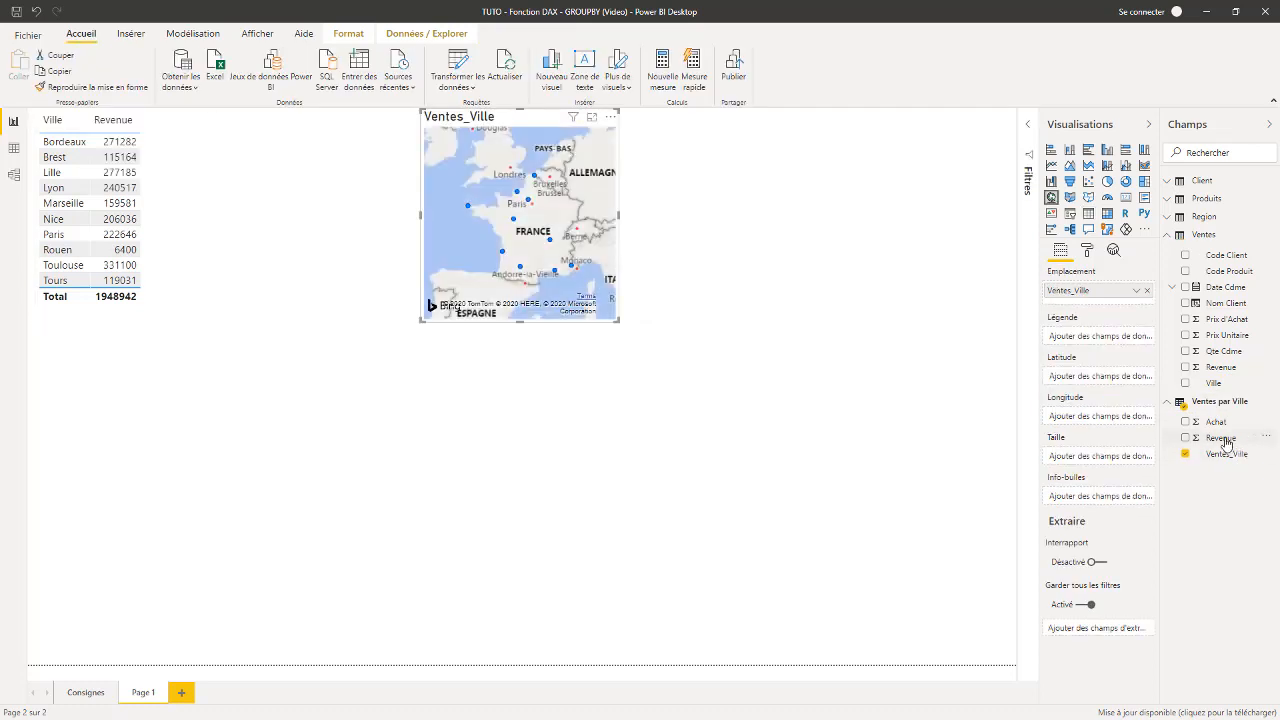
{"action": "left_click_drag", "start_coordinate": [1221, 438], "coordinate": [615, 250]}
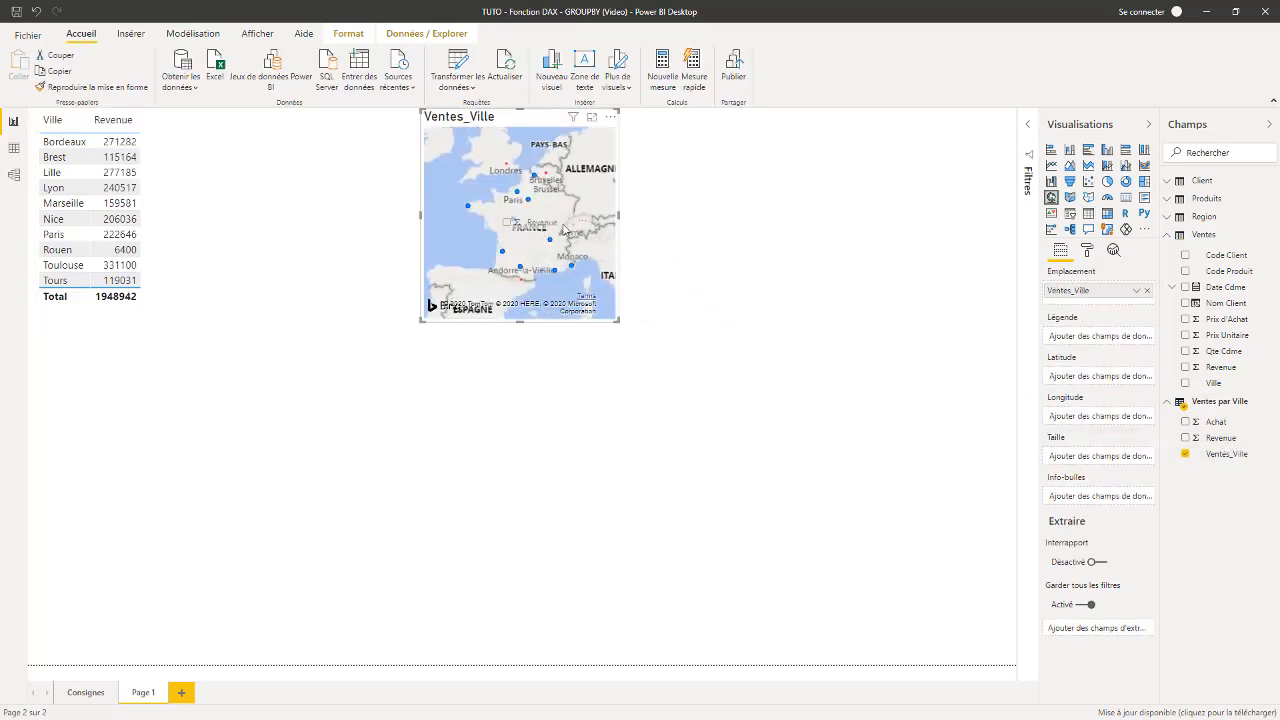
{"action": "left_click", "coordinate": [1089, 215]}
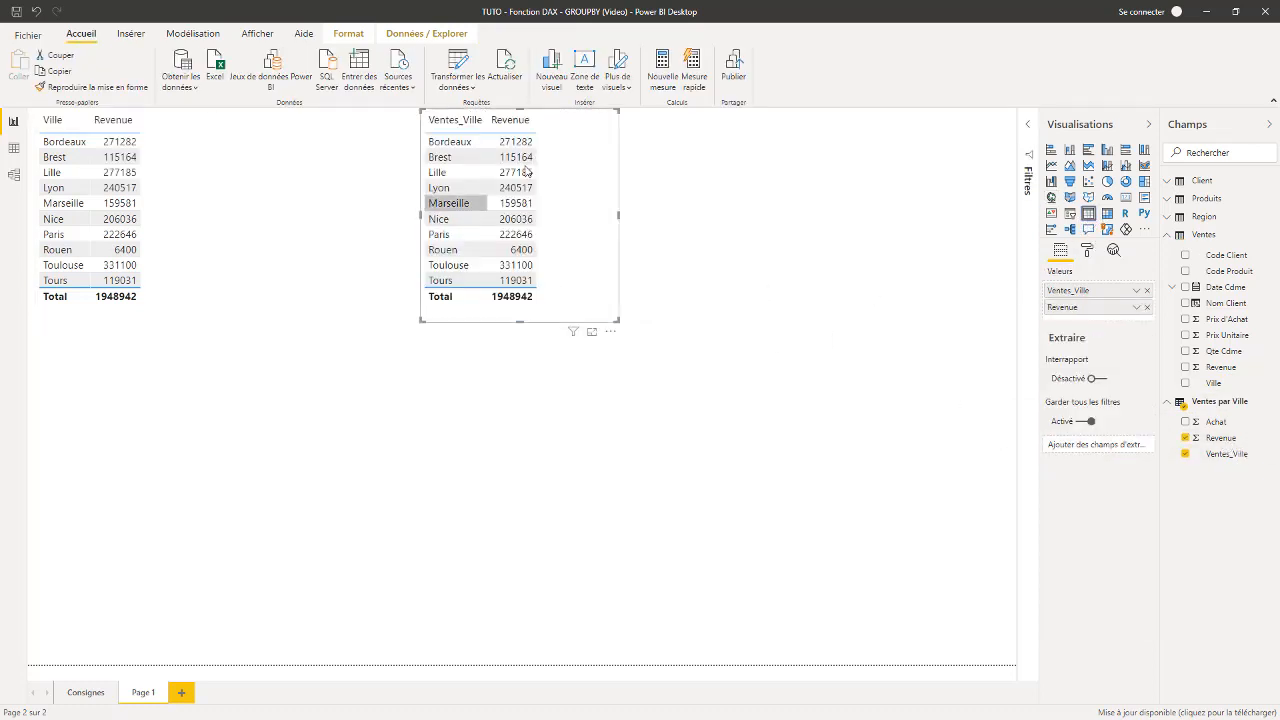
{"action": "left_click_drag", "start_coordinate": [483, 327], "coordinate": [312, 327]}
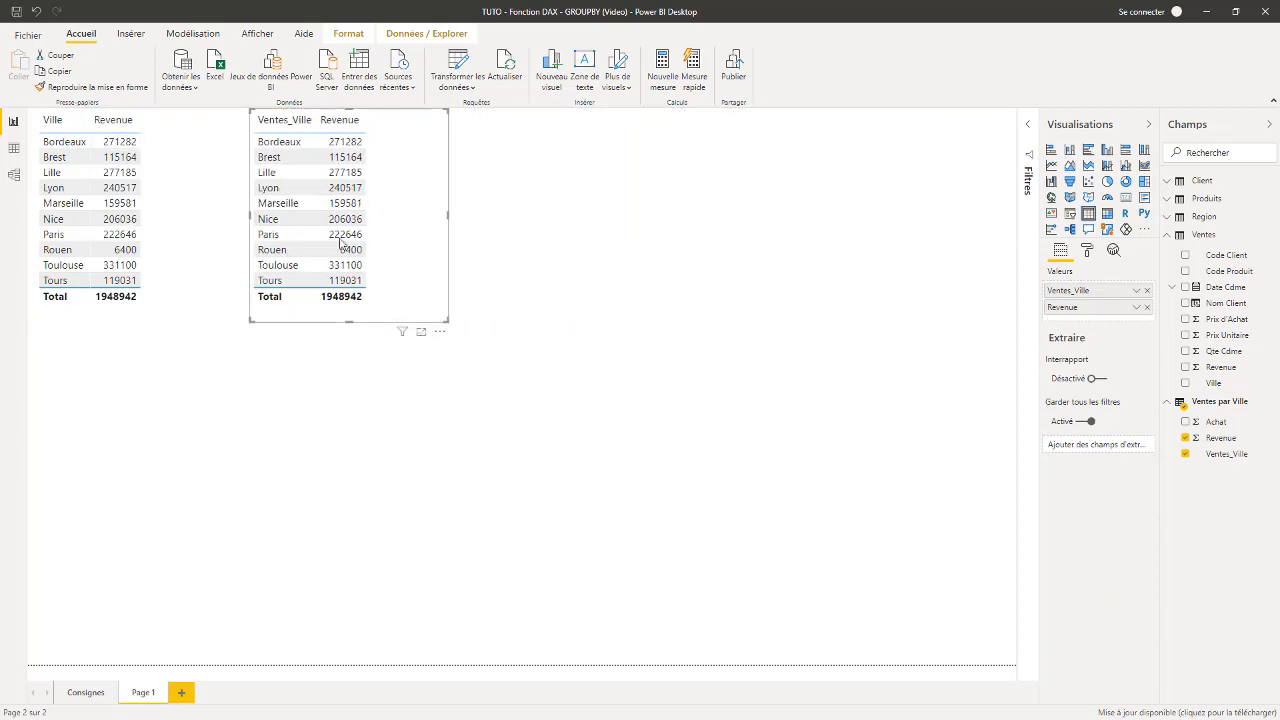
{"action": "left_click", "coordinate": [551, 377]}
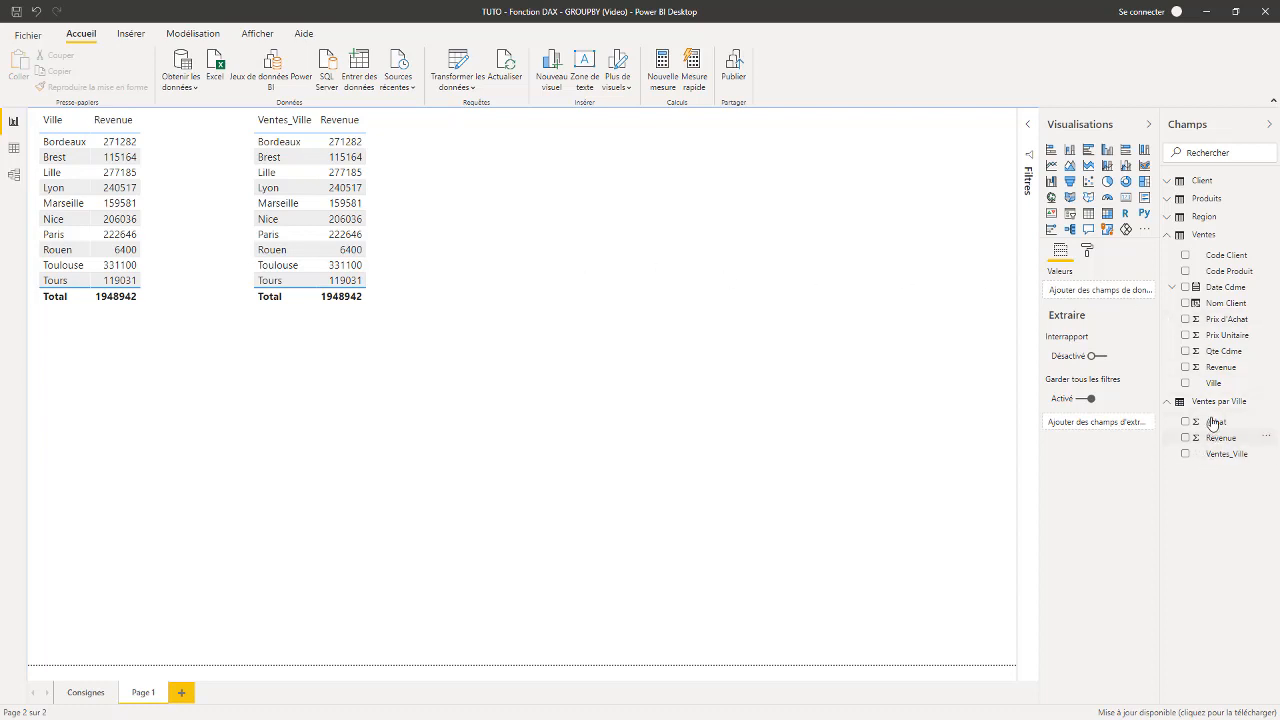
Create a date slicer from Ventes[Date Cdme] and resize it to a wider, shorter block beside the two tables.
{"action": "left_click_drag", "start_coordinate": [1225, 286], "coordinate": [777, 243]}
{"action": "left_click", "coordinate": [1071, 214]}
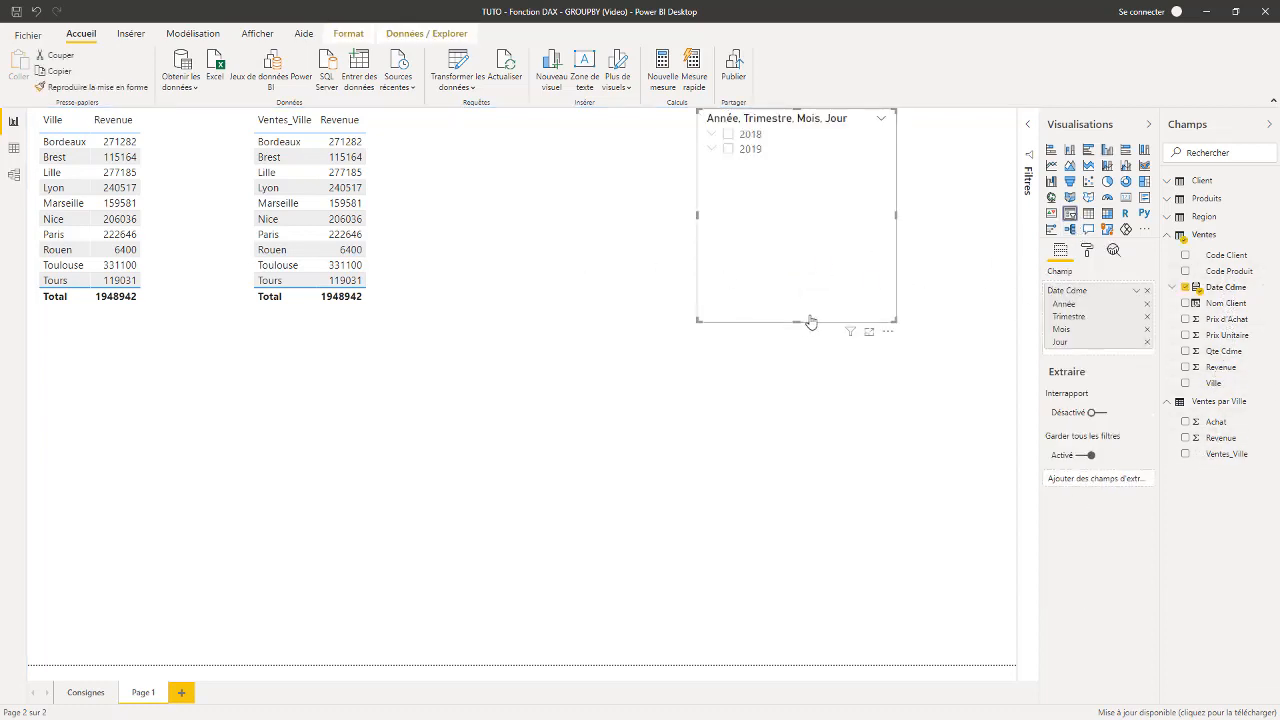
{"action": "left_click_drag", "start_coordinate": [892, 316], "coordinate": [968, 218]}
{"action": "left_click", "coordinate": [877, 204]}
{"action": "left_click", "coordinate": [871, 195]}
Filter the page by 2019, by 2018 and again by 2019 with the date slicer to compare both tables.
{"action": "left_click", "coordinate": [729, 149]}
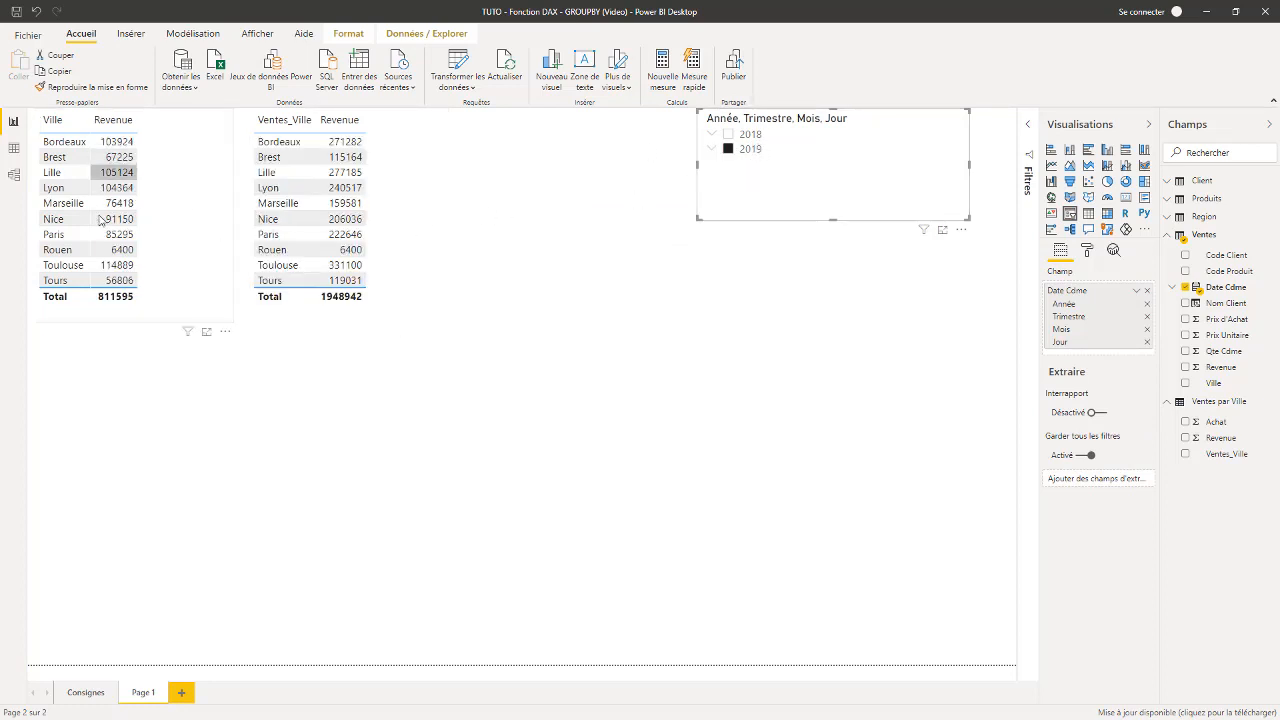
{"action": "left_click", "coordinate": [729, 135]}
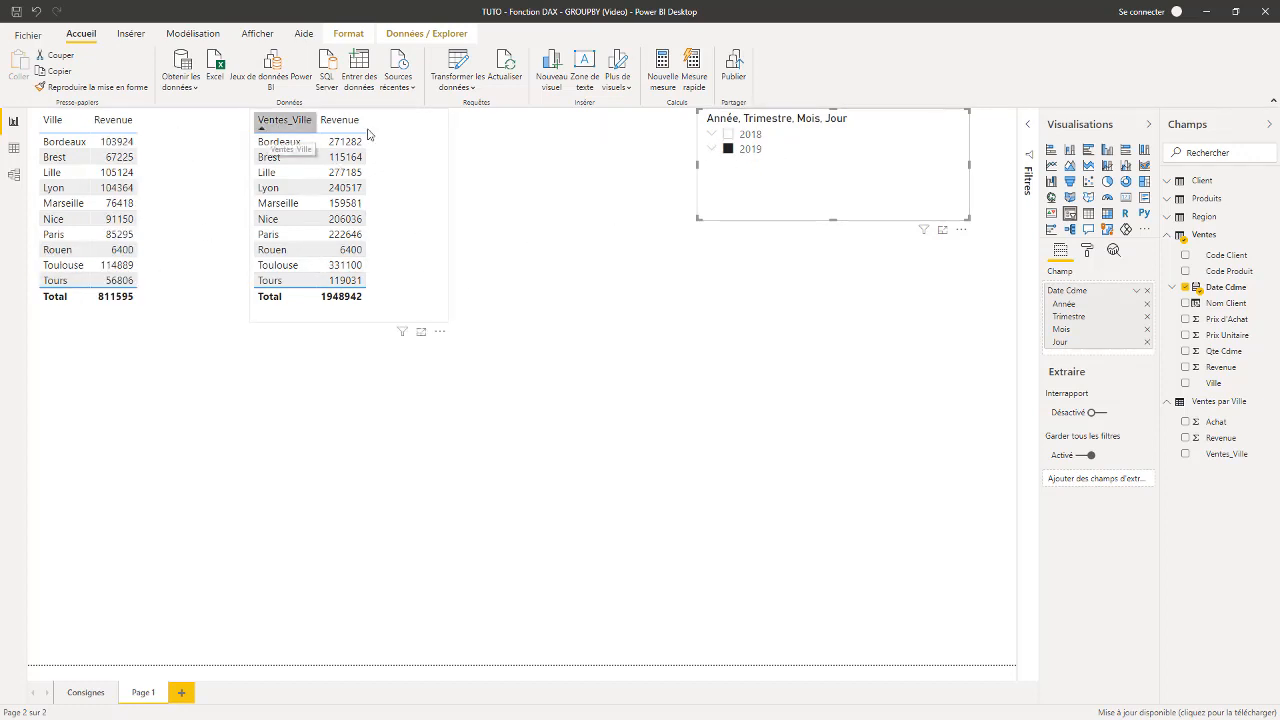
{"action": "left_click", "coordinate": [728, 134]}
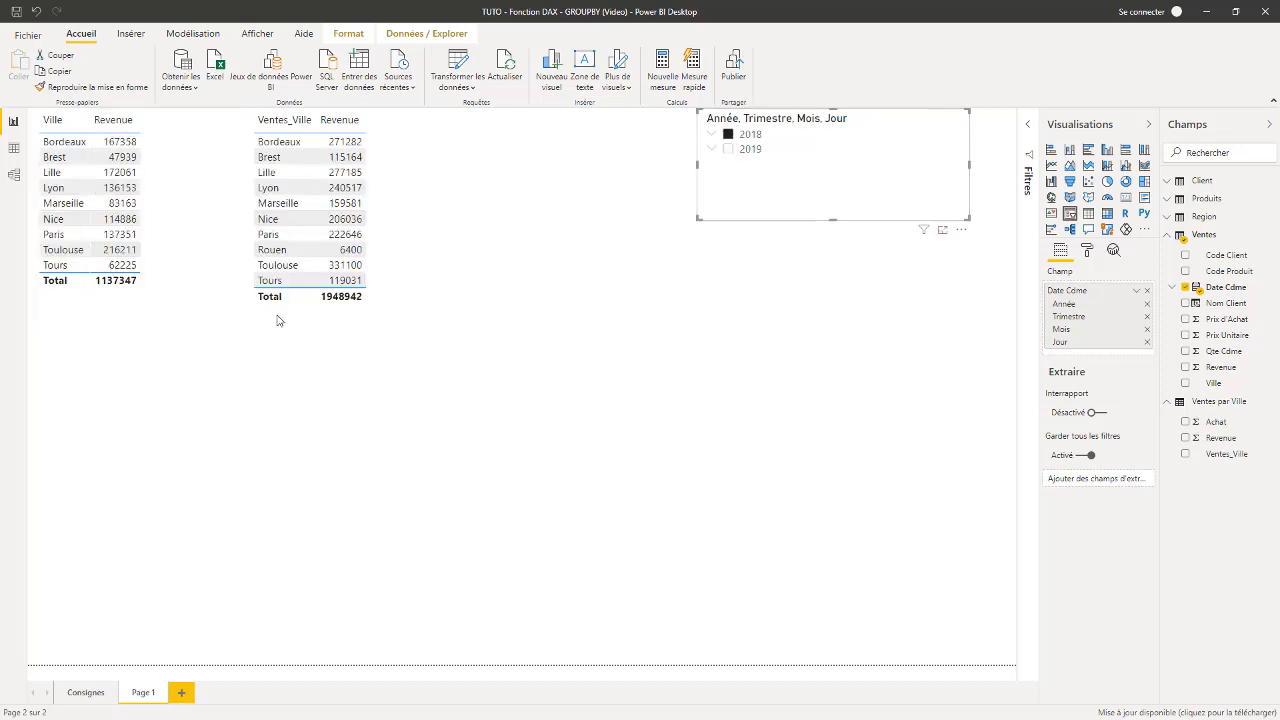
{"action": "left_click", "coordinate": [728, 149]}
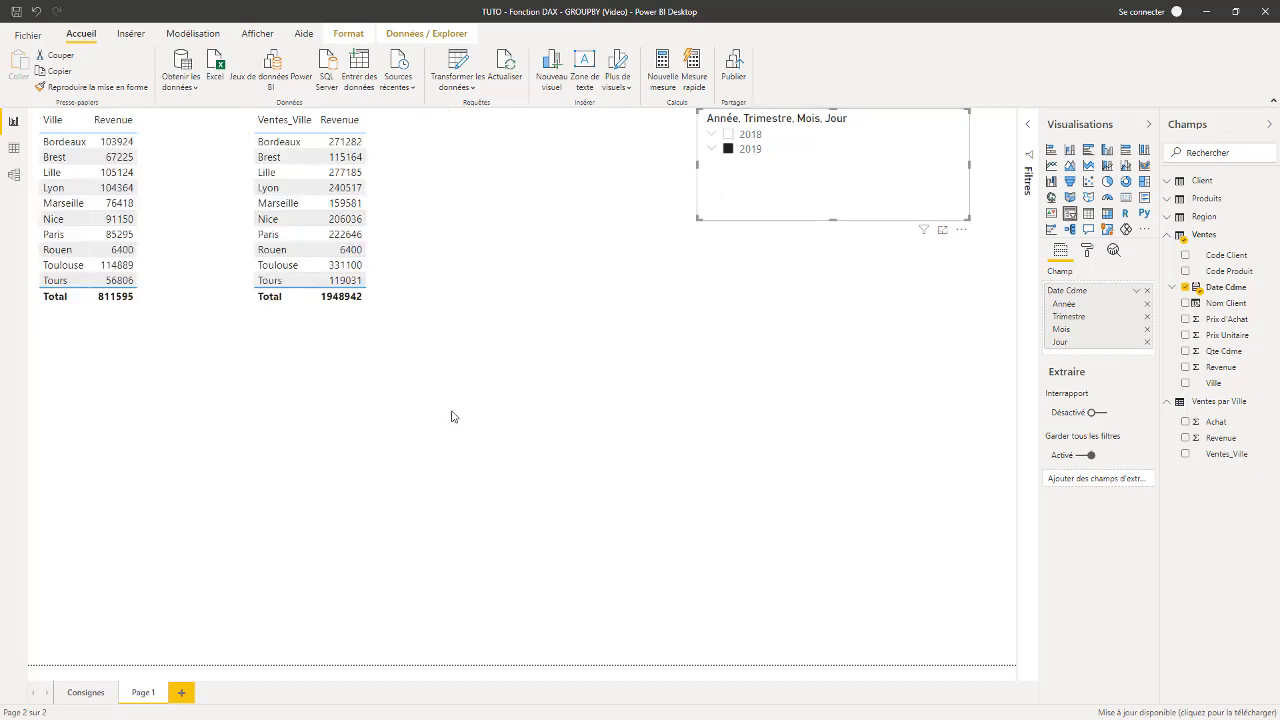
{"action": "left_click", "coordinate": [534, 222]}
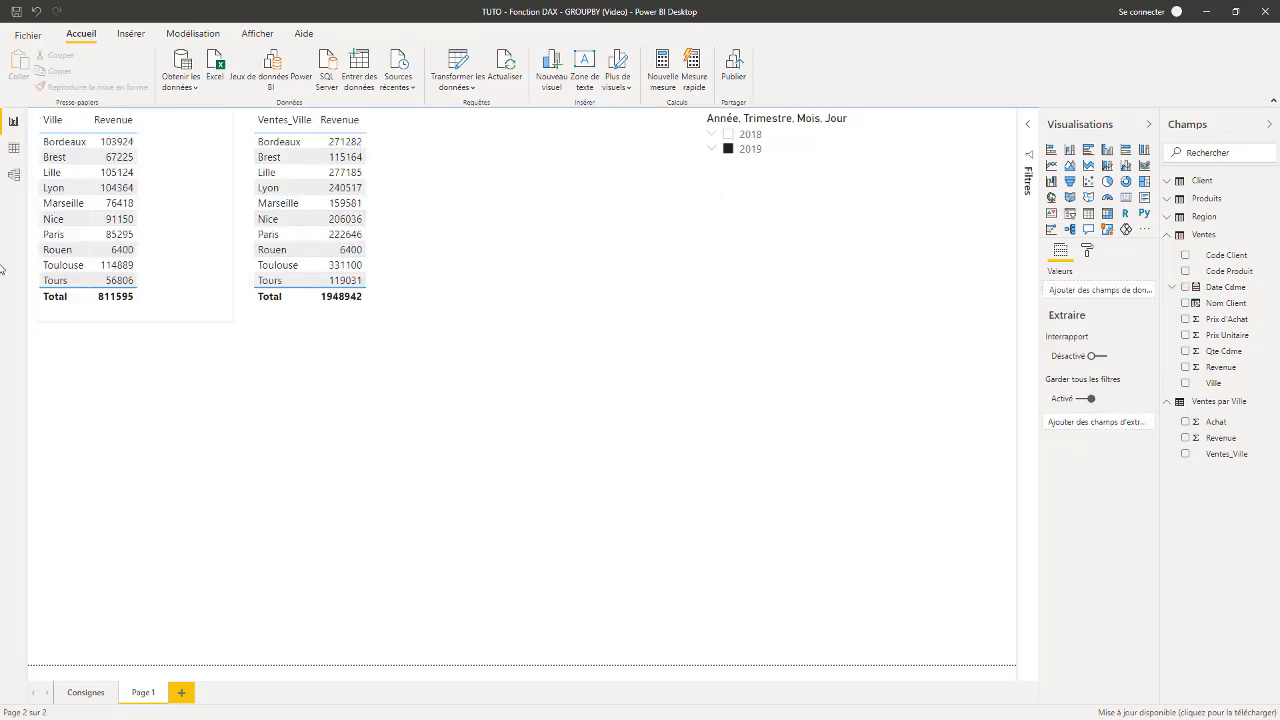
In the model diagram, place Ventes par Ville under Produits and relate its Ventes_Ville column to Ventes[Ville].
{"action": "left_click", "coordinate": [14, 175]}
{"action": "left_click_drag", "start_coordinate": [949, 148], "coordinate": [695, 326]}
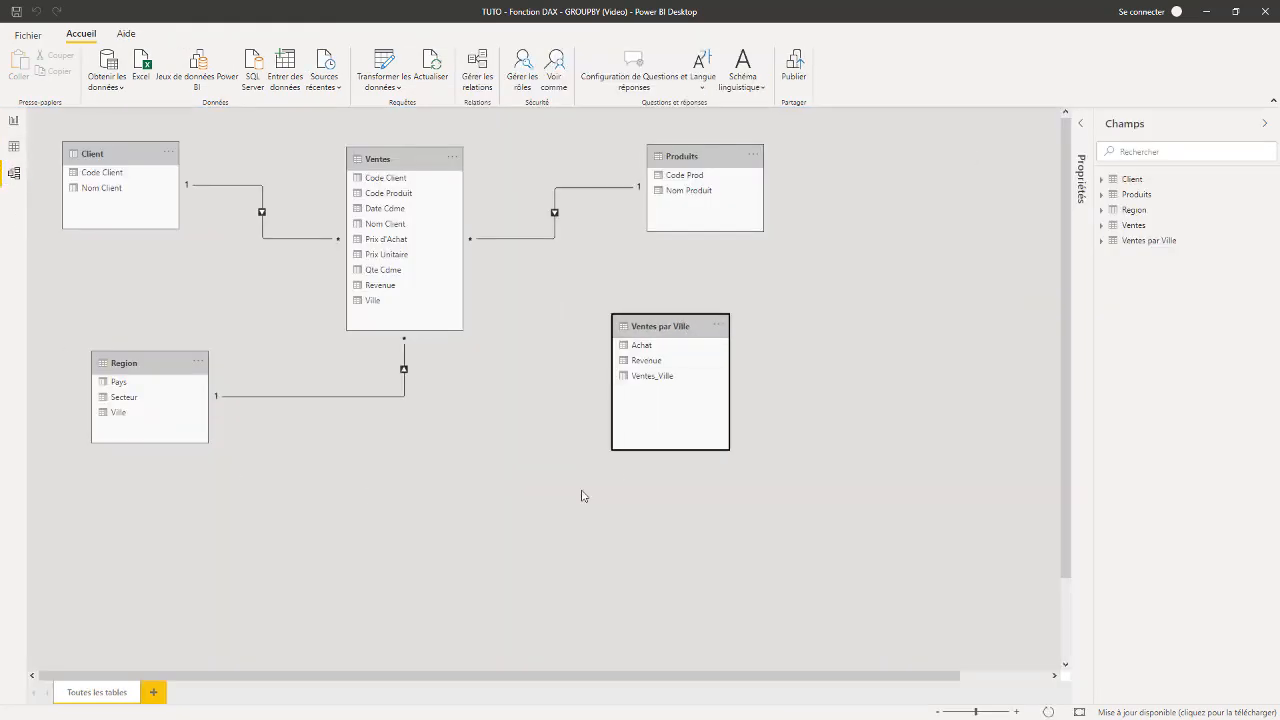
{"action": "left_click_drag", "start_coordinate": [668, 324], "coordinate": [697, 294]}
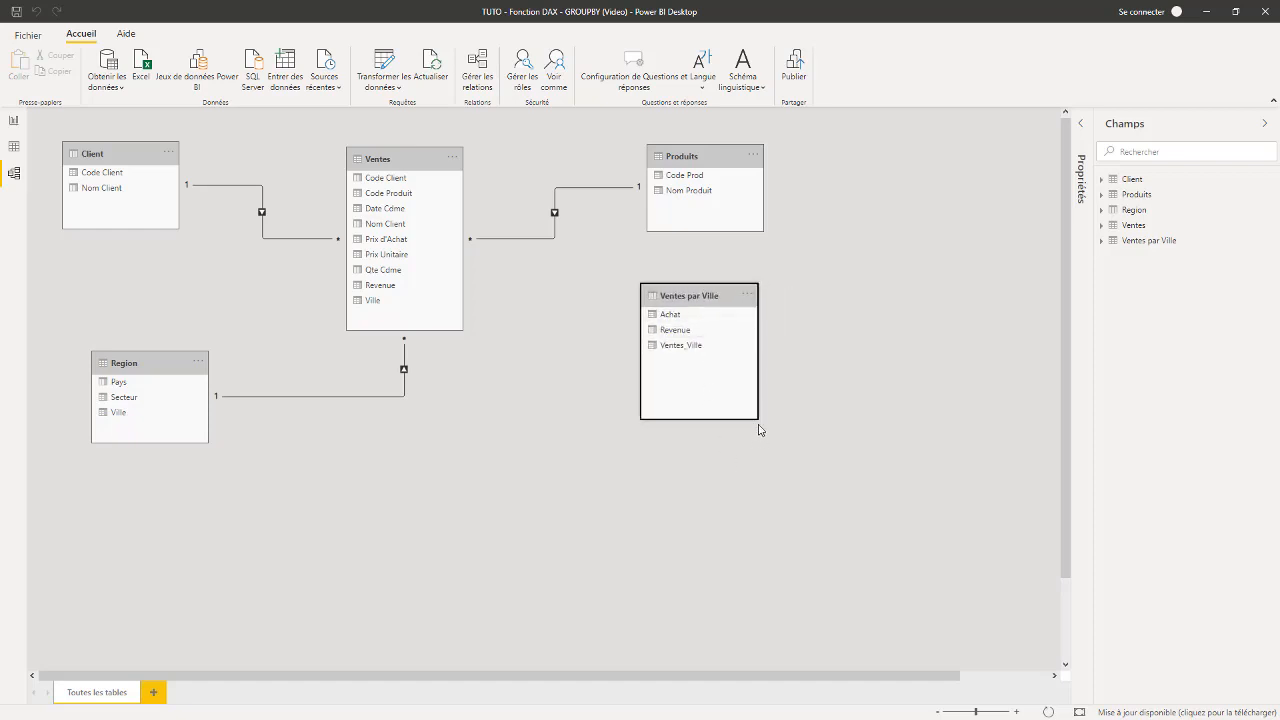
{"action": "left_click_drag", "start_coordinate": [757, 422], "coordinate": [757, 415]}
{"action": "left_click_drag", "start_coordinate": [686, 347], "coordinate": [409, 311]}
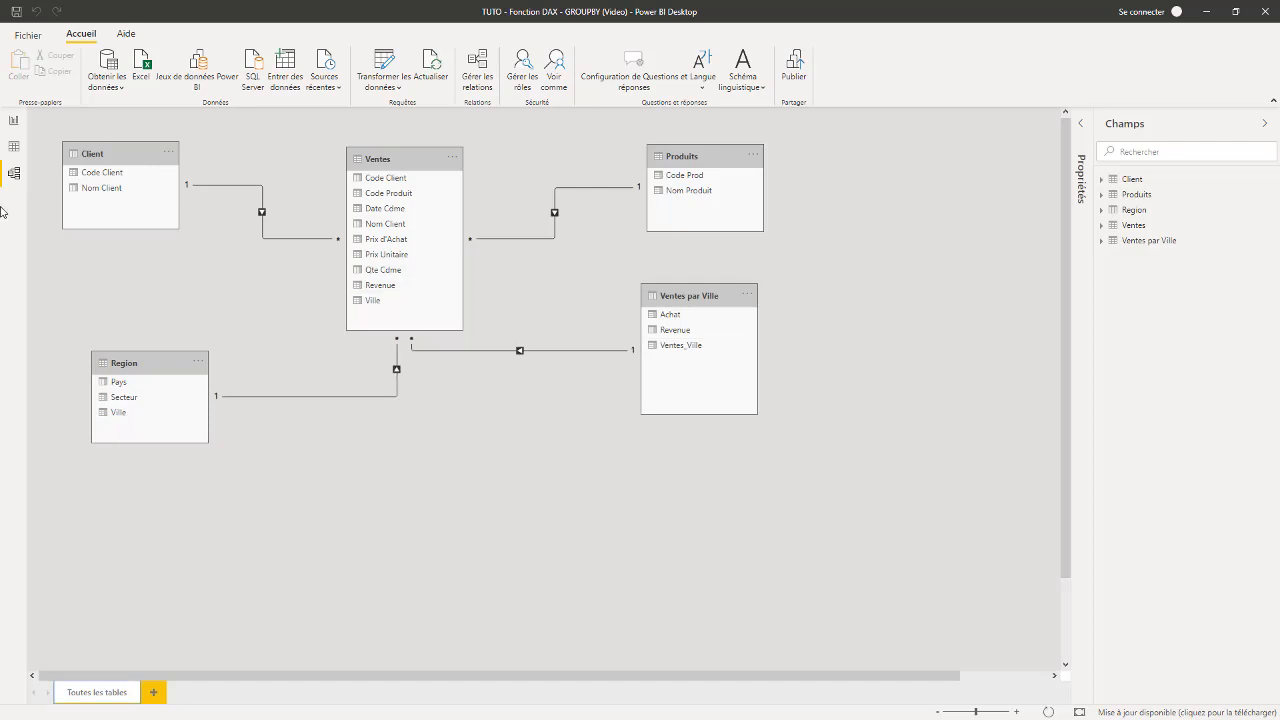
Return to the report and alternate the date slicer between 2018 and 2019, ending on 2019, to check the effect of the relationship.
{"action": "left_click", "coordinate": [14, 122]}
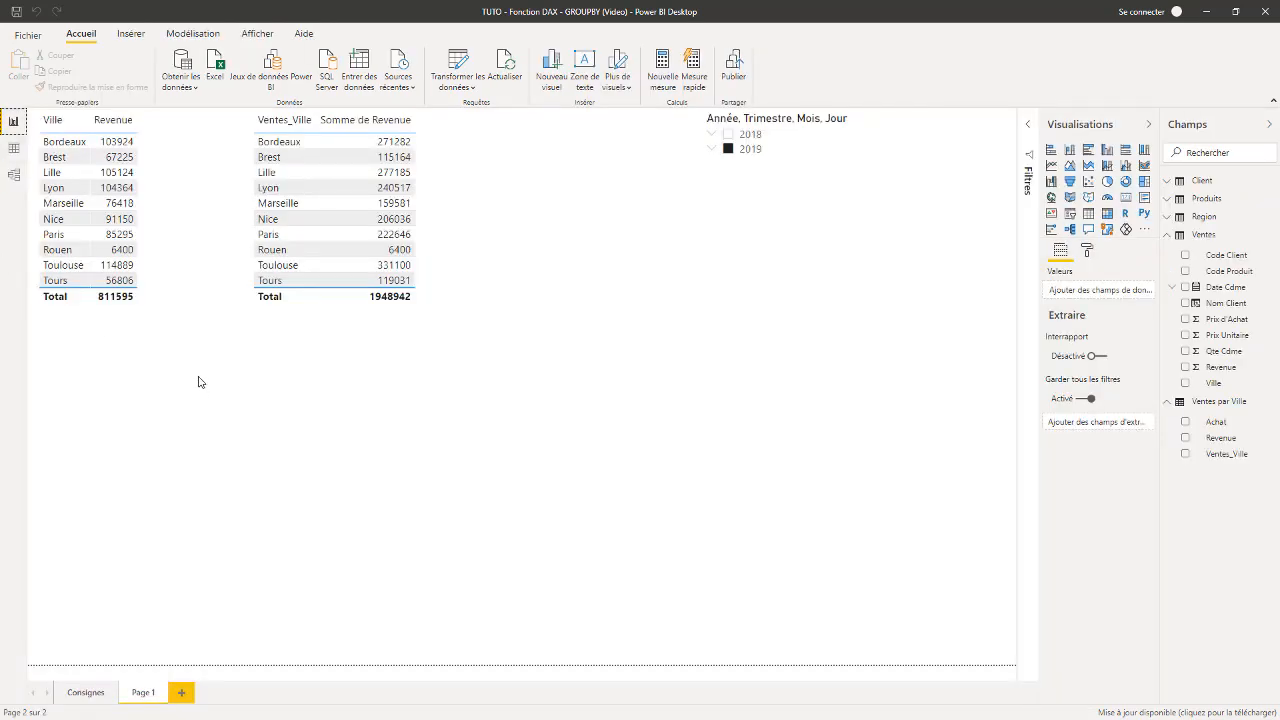
{"action": "left_click", "coordinate": [728, 134]}
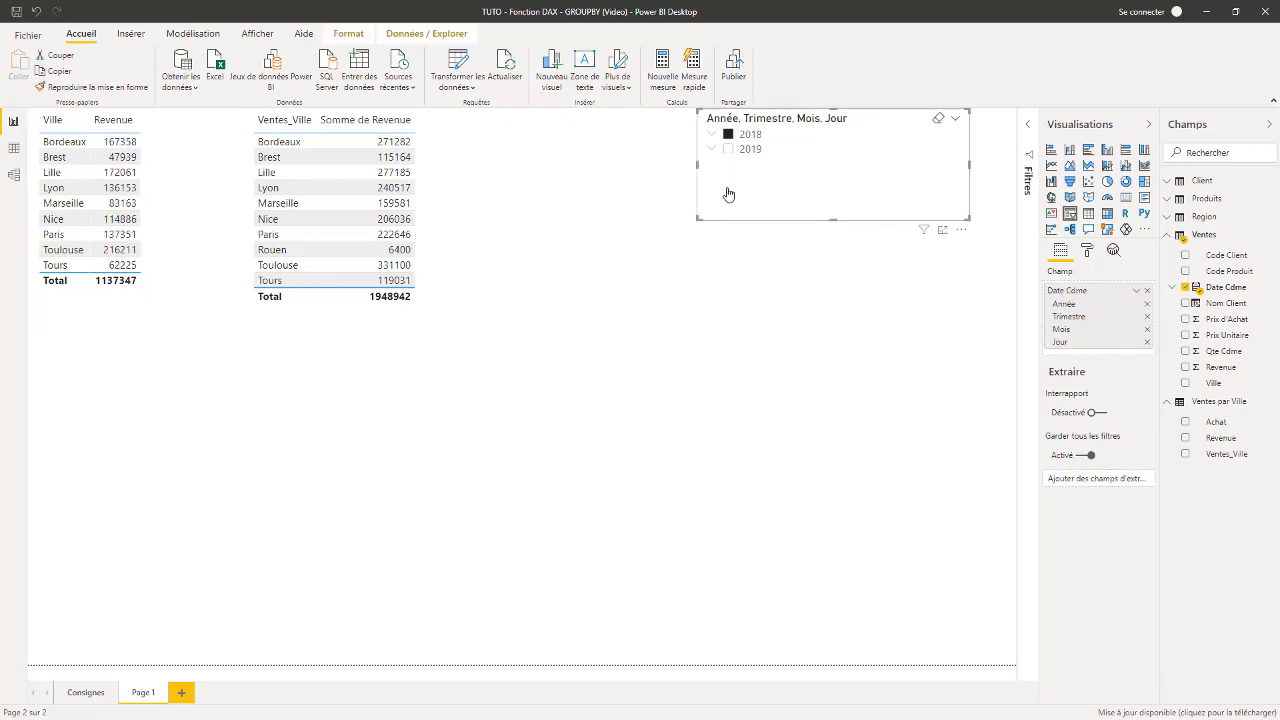
{"action": "left_click_drag", "start_coordinate": [731, 157], "coordinate": [735, 160]}
{"action": "left_click", "coordinate": [733, 149]}
{"action": "left_click", "coordinate": [733, 134]}
{"action": "left_click", "coordinate": [733, 148]}
{"action": "left_click", "coordinate": [733, 134]}
{"action": "left_click", "coordinate": [732, 149]}
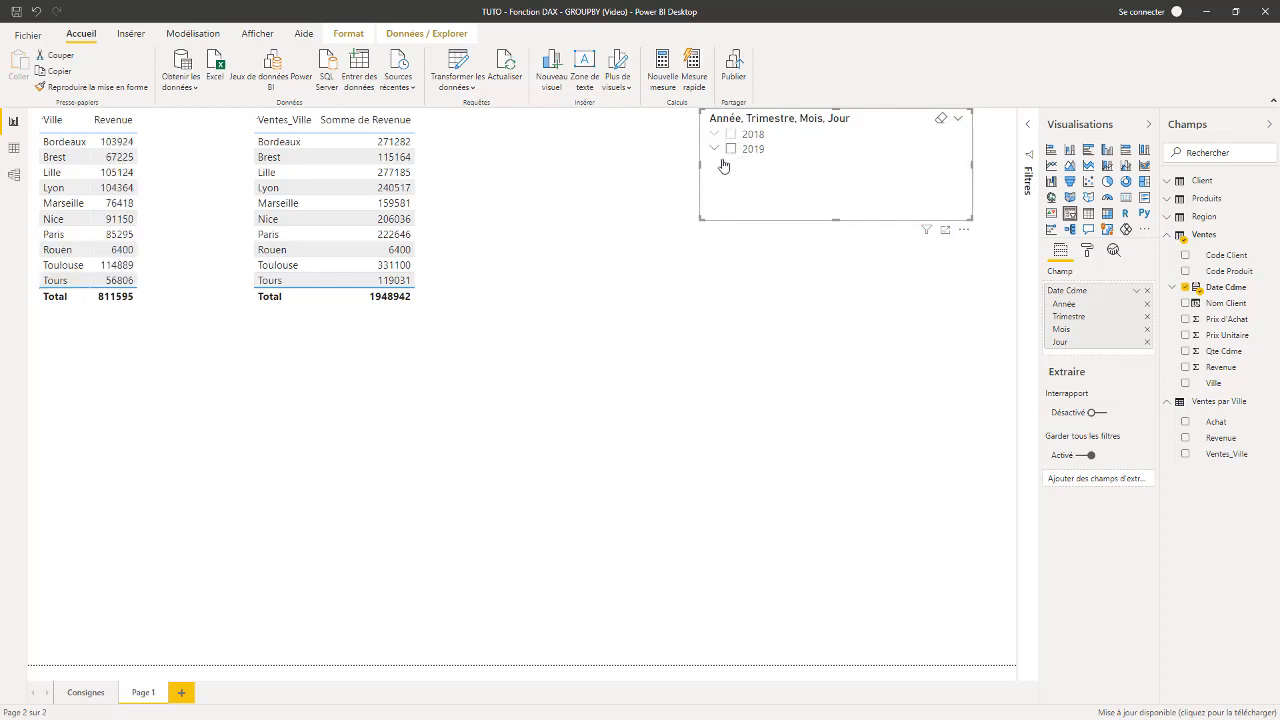
{"action": "left_click", "coordinate": [731, 134]}
{"action": "left_click", "coordinate": [732, 149]}
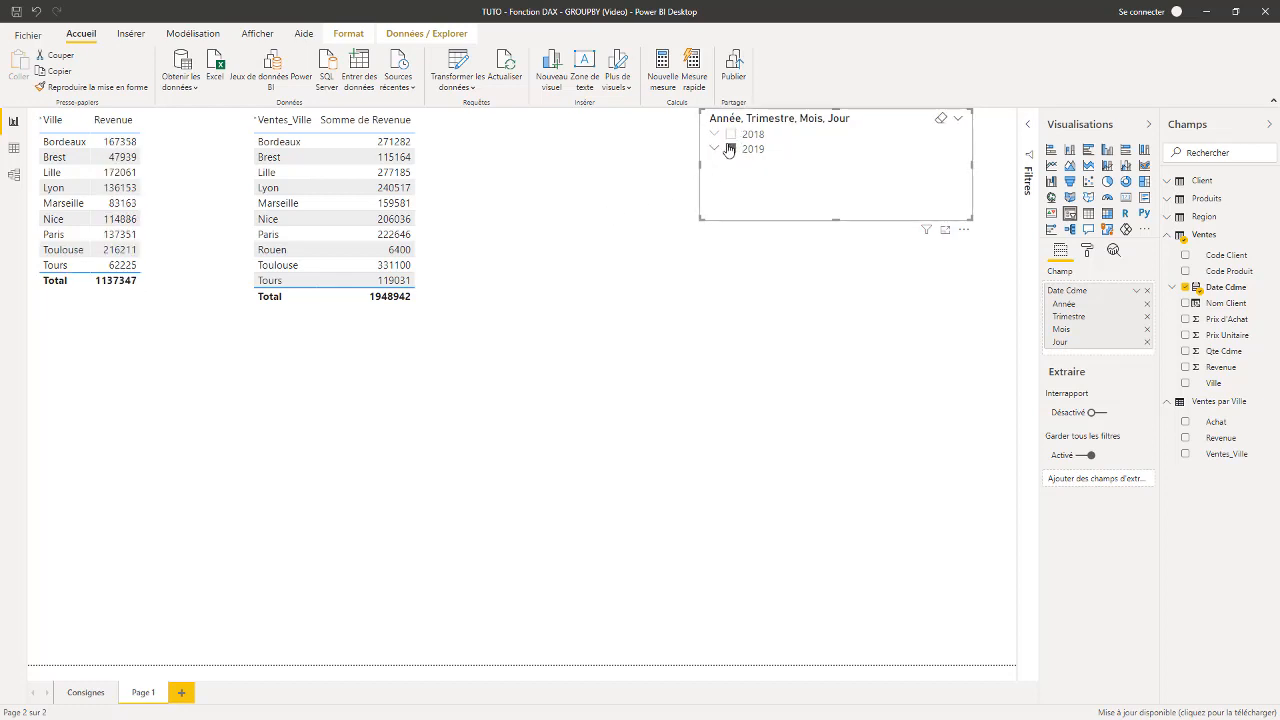
Slightly resize the Ventes_Ville table visual and create a Ville slicer from the Ventes table, tall enough to list every city.
{"action": "left_click", "coordinate": [428, 287]}
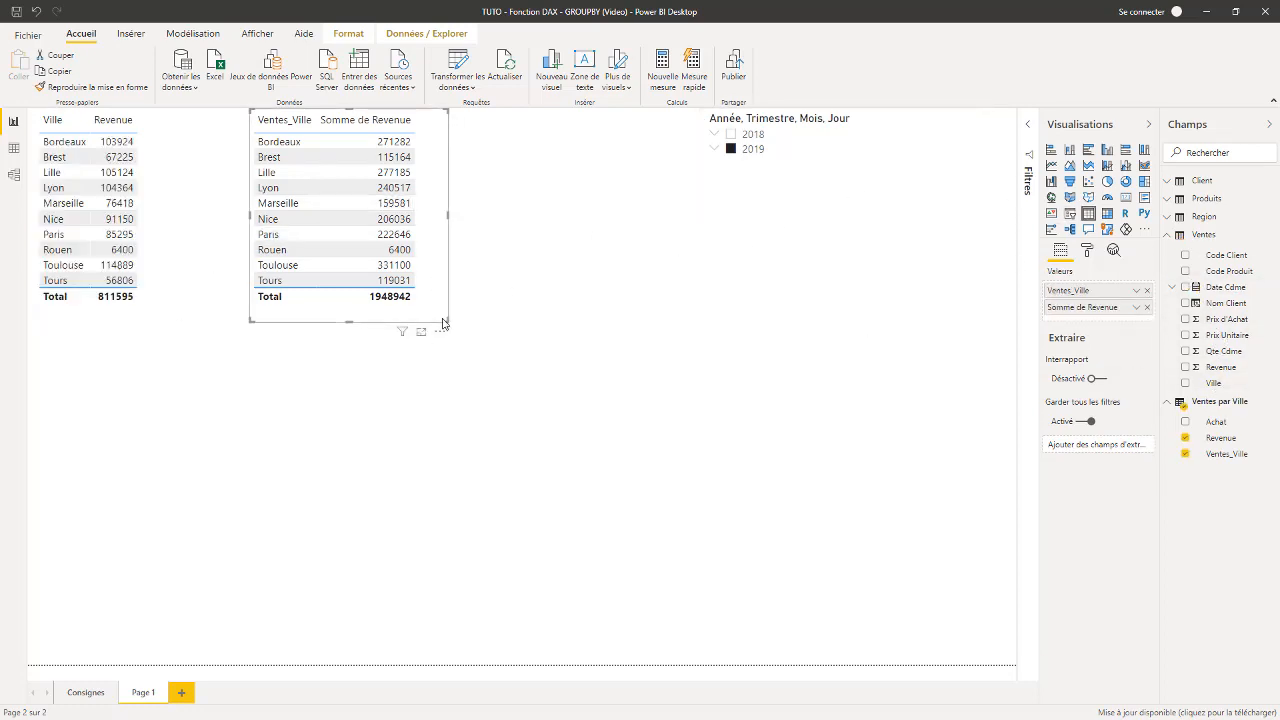
{"action": "left_click_drag", "start_coordinate": [451, 320], "coordinate": [454, 314]}
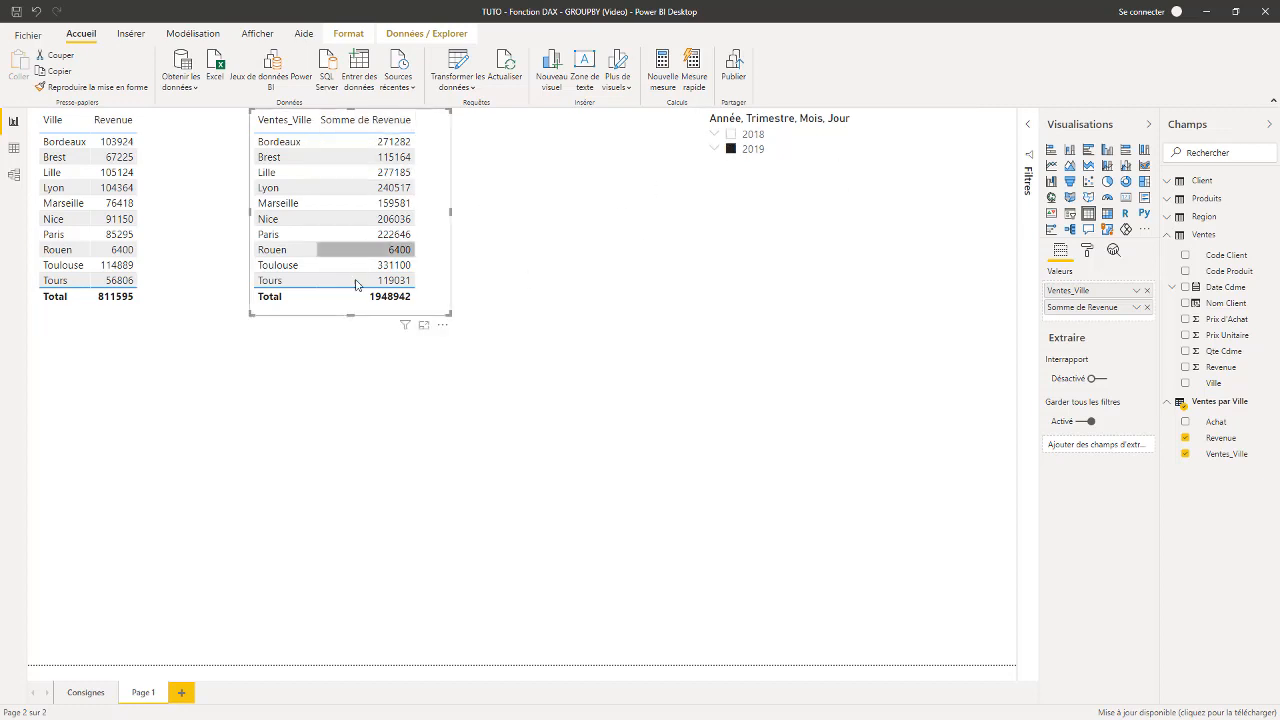
{"action": "left_click_drag", "start_coordinate": [1215, 390], "coordinate": [760, 265]}
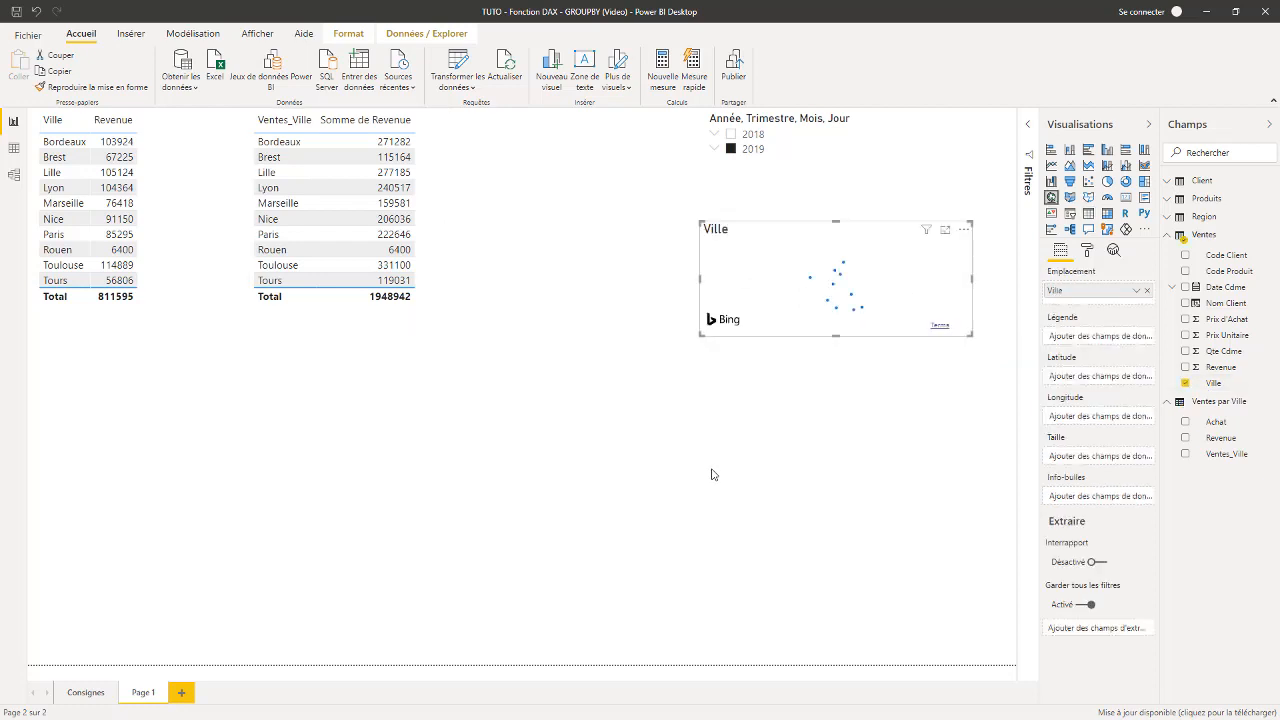
{"action": "left_click", "coordinate": [1070, 213]}
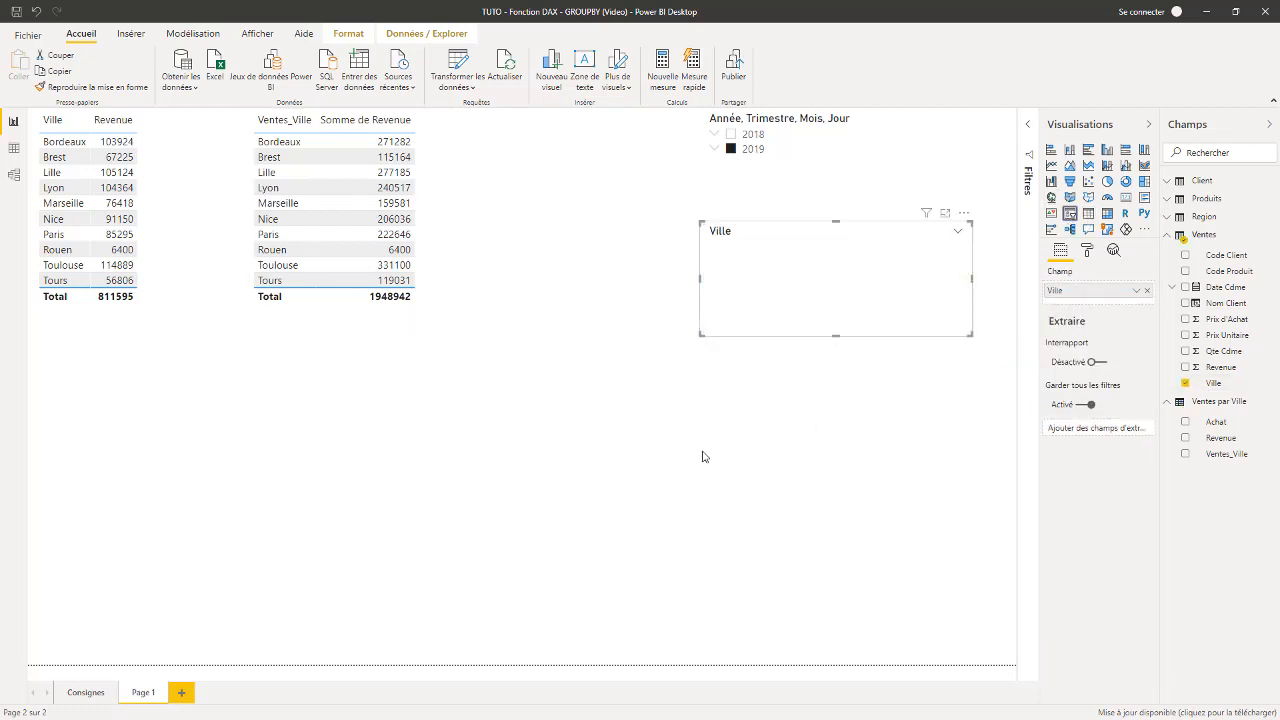
{"action": "left_click_drag", "start_coordinate": [968, 336], "coordinate": [960, 487]}
Try Lille and Marseille individually in the Ville slicer, and finish with Lyon, Marseille, Nice and Paris selected together.
{"action": "left_click", "coordinate": [716, 278]}
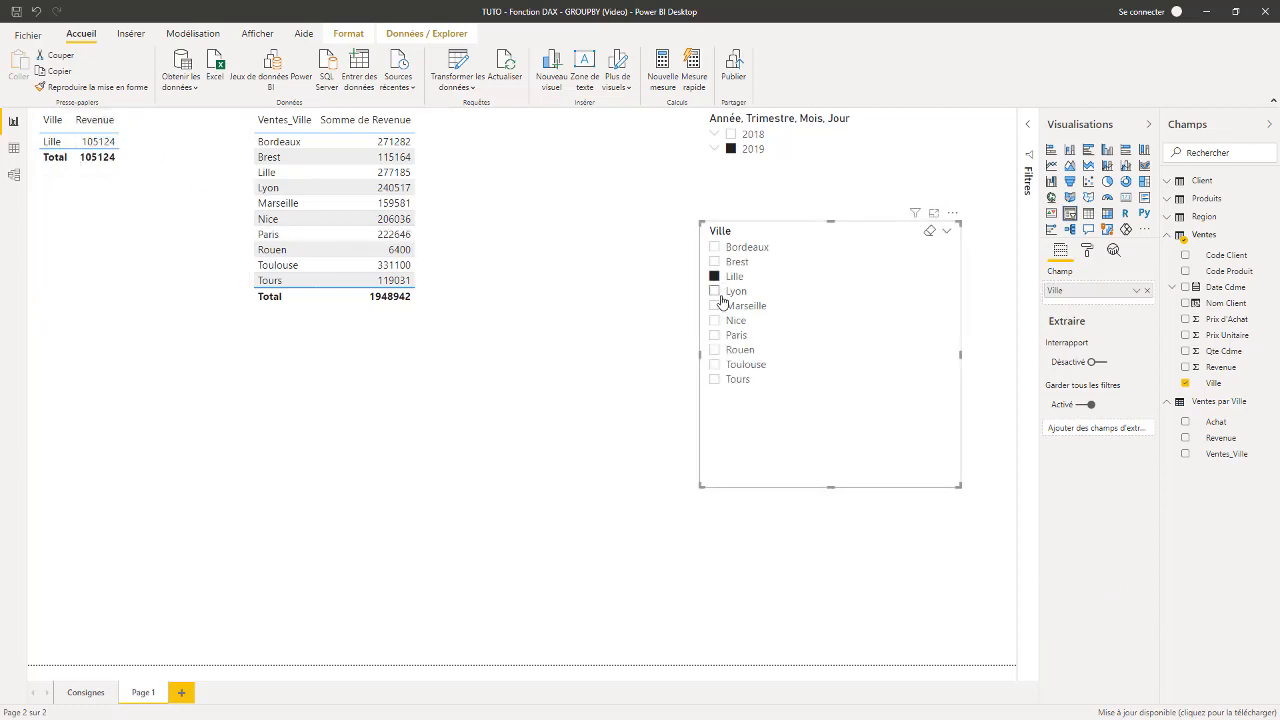
{"action": "left_click", "coordinate": [714, 299]}
{"action": "left_click", "coordinate": [714, 306]}
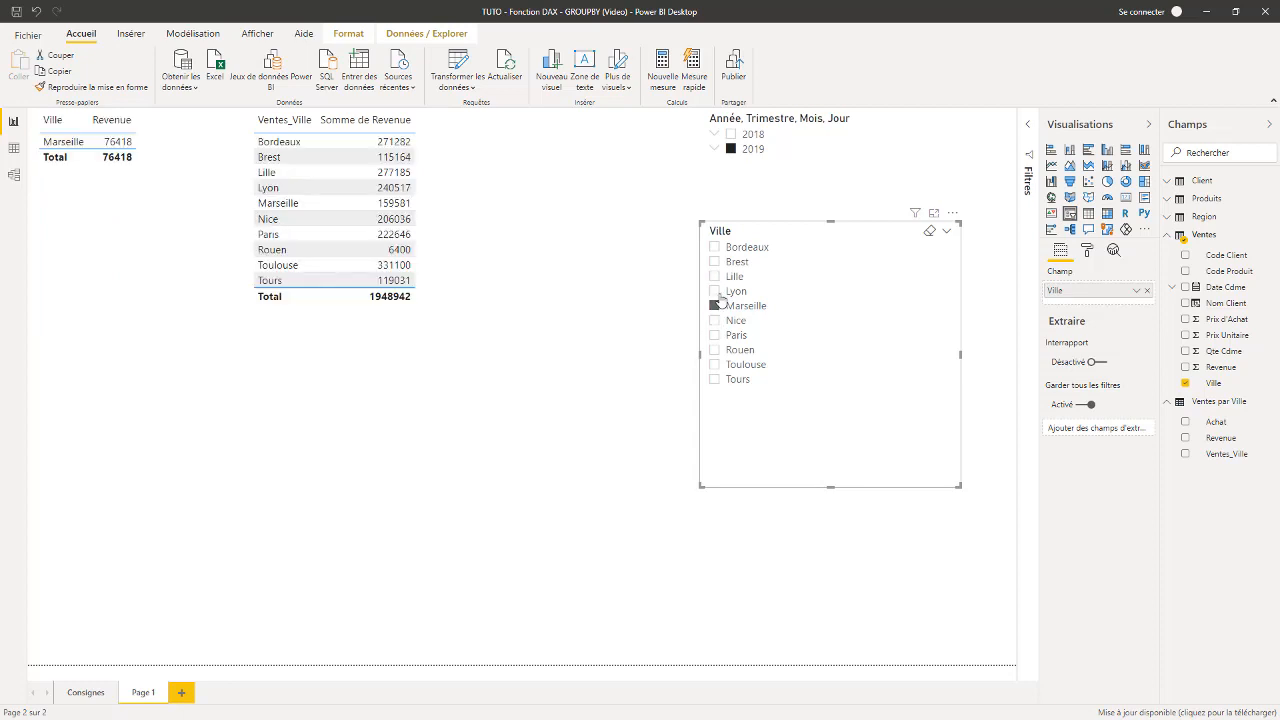
{"action": "left_click", "coordinate": [716, 291]}
{"action": "left_click", "coordinate": [714, 306], "text": "ctrl"}
{"action": "left_click", "coordinate": [714, 320], "text": "ctrl"}
{"action": "left_click", "coordinate": [714, 335], "text": "ctrl"}
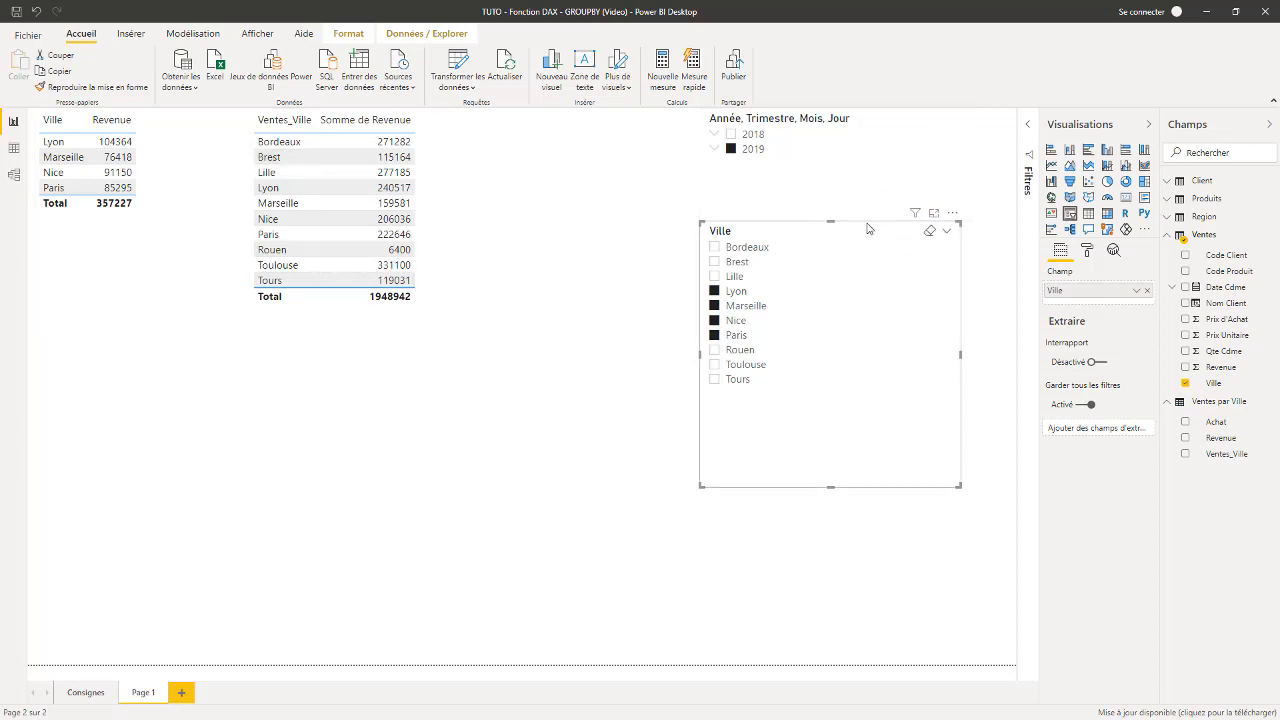
Move the Ville slicer further below the date slicer and reduce its height from its upper edge.
{"action": "left_click_drag", "start_coordinate": [868, 229], "coordinate": [866, 250]}
{"action": "left_click", "coordinate": [832, 234]}
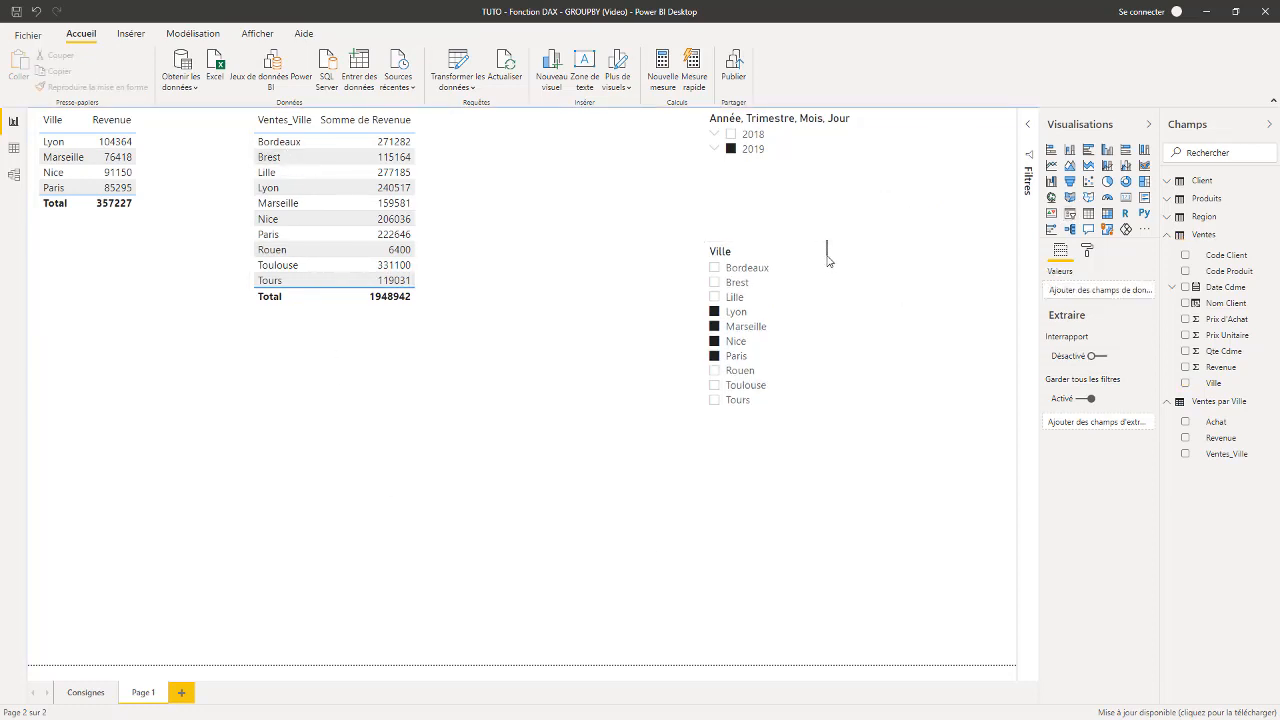
{"action": "left_click", "coordinate": [829, 252]}
{"action": "left_click_drag", "start_coordinate": [832, 242], "coordinate": [820, 316]}
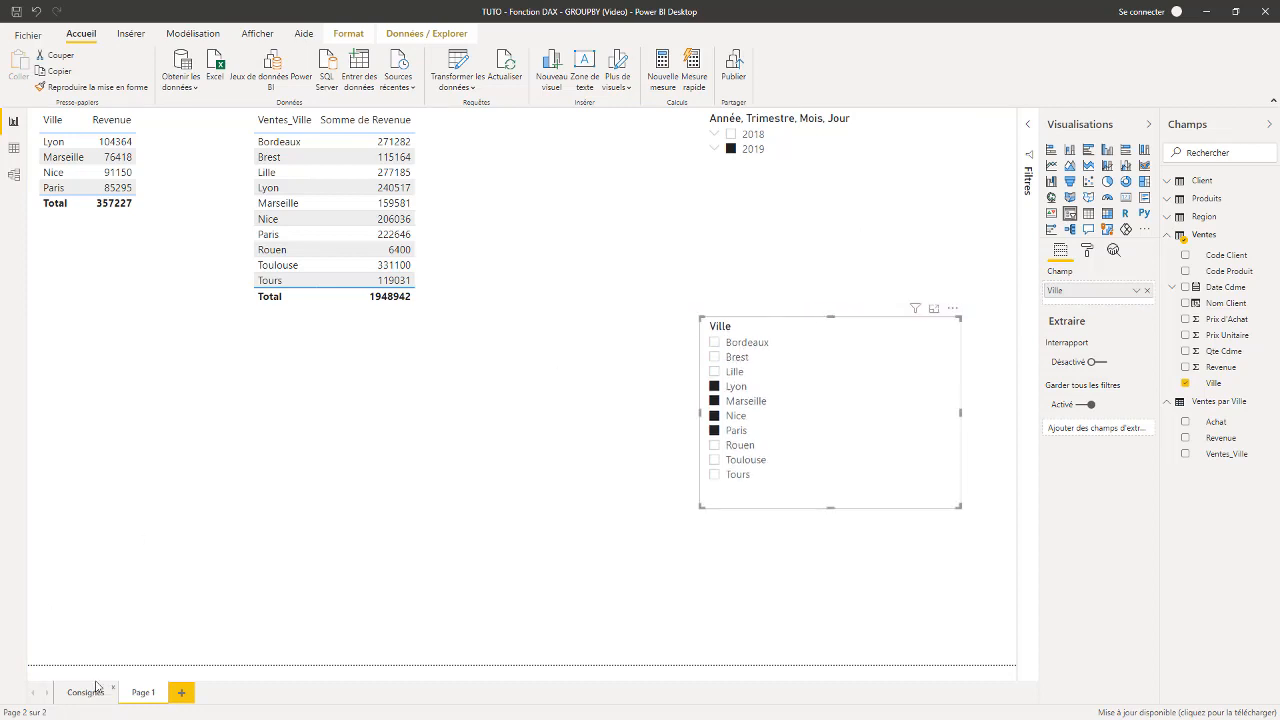